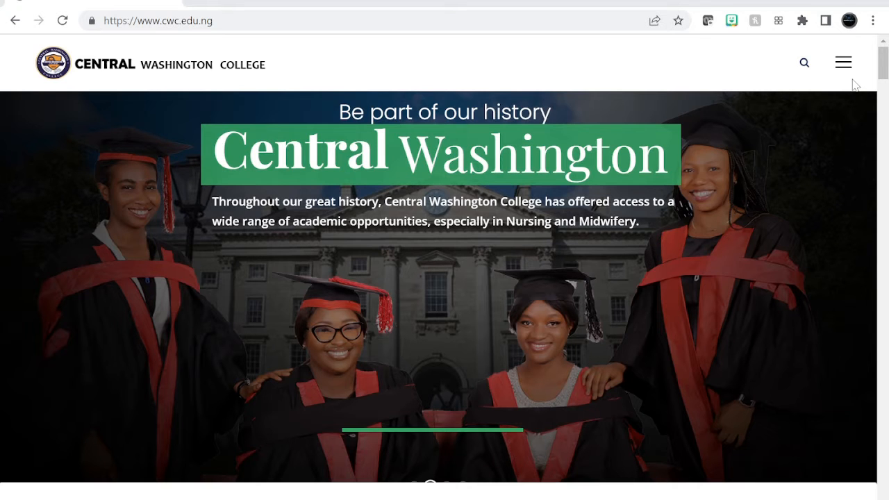
Open the Classroom site from the Central Washington College home page
{"action": "left_click", "coordinate": [848, 68]}
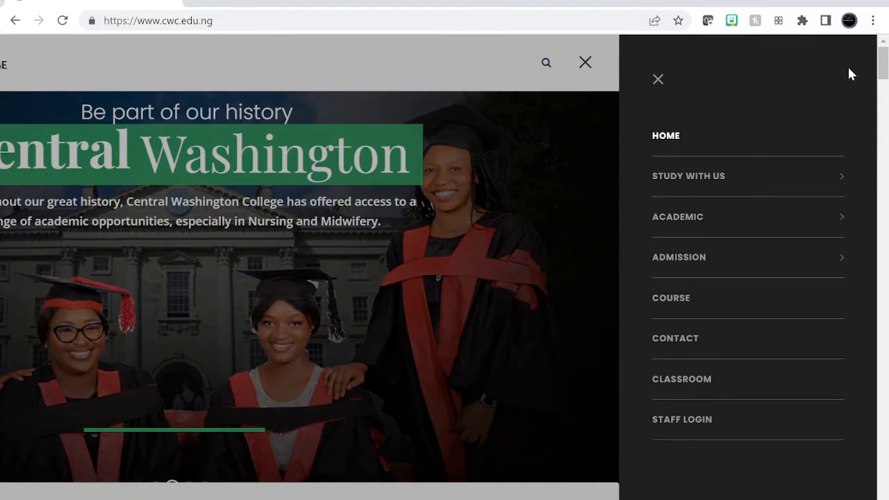
{"action": "left_click", "coordinate": [709, 379]}
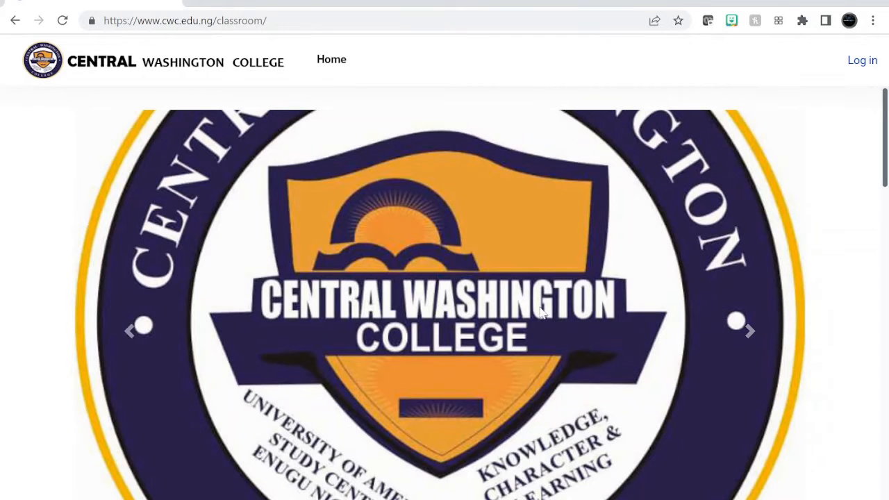
Look through the classroom front page, including the information cards, available courses and footer
{"action": "scroll", "coordinate": [426, 305], "scroll_direction": "down", "scroll_amount": 5}
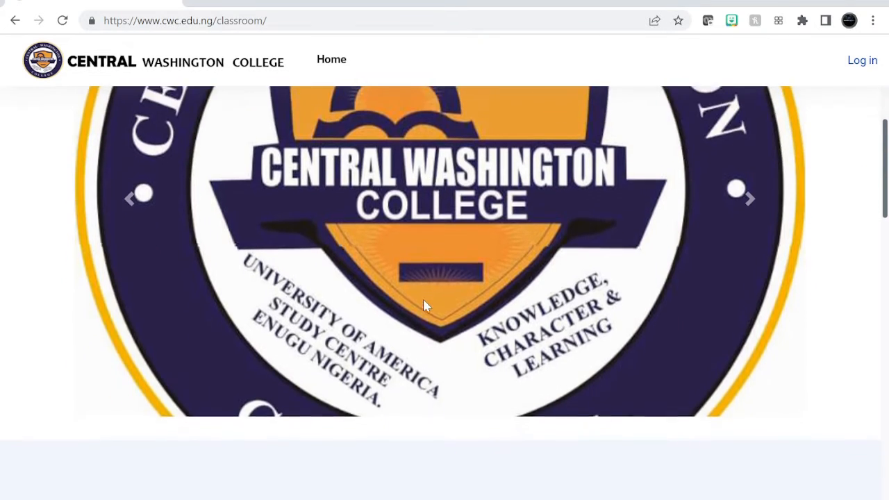
{"action": "scroll", "coordinate": [426, 305], "scroll_direction": "down", "scroll_amount": 3}
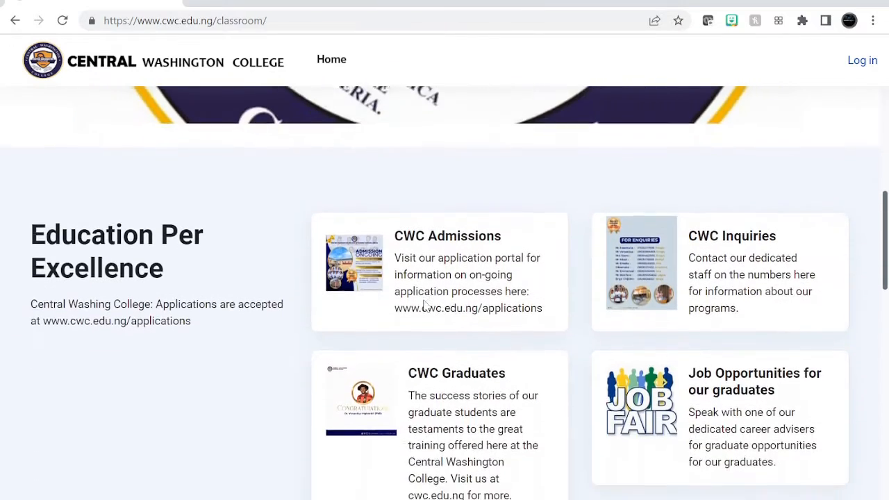
{"action": "scroll", "coordinate": [426, 306], "scroll_direction": "down", "scroll_amount": 5}
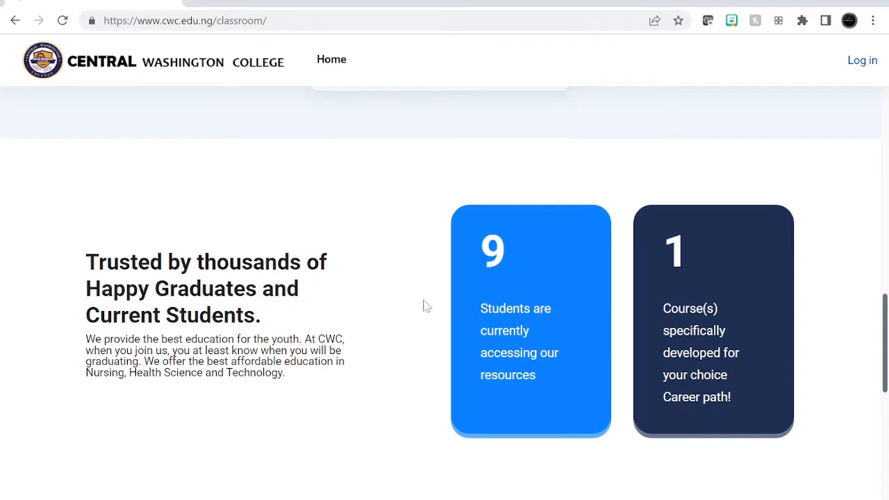
{"action": "scroll", "coordinate": [426, 306], "scroll_direction": "down", "scroll_amount": 2}
{"action": "scroll", "coordinate": [425, 306], "scroll_direction": "down", "scroll_amount": 2}
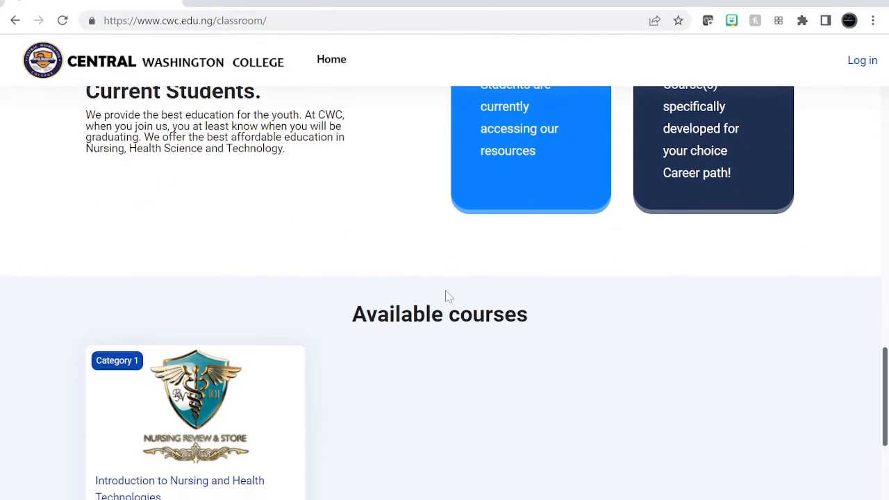
{"action": "scroll", "coordinate": [165, 420], "scroll_direction": "down", "scroll_amount": 1}
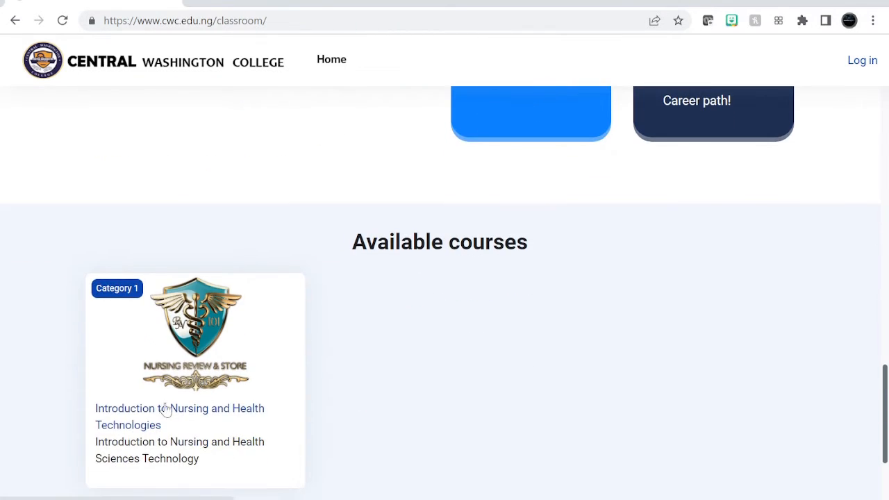
{"action": "scroll", "coordinate": [162, 396], "scroll_direction": "down", "scroll_amount": 1}
{"action": "scroll", "coordinate": [162, 396], "scroll_direction": "down", "scroll_amount": 3}
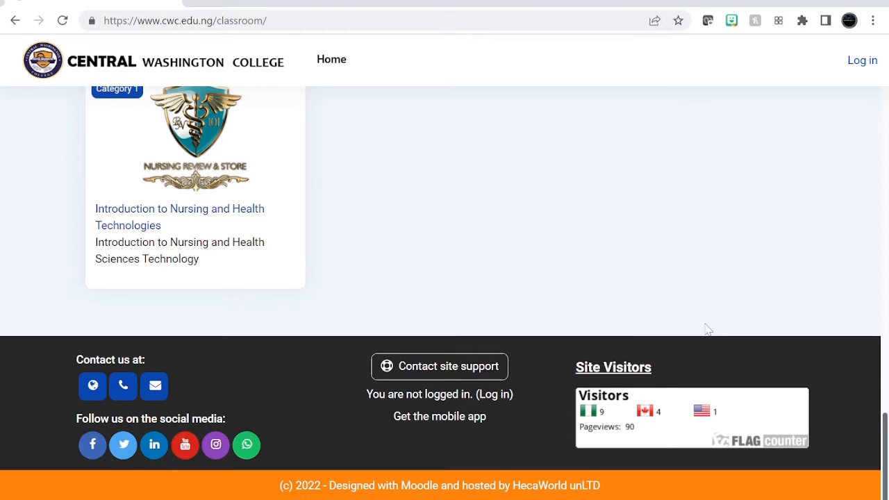
{"action": "scroll", "coordinate": [707, 329], "scroll_direction": "up", "scroll_amount": 2}
{"action": "scroll", "coordinate": [707, 329], "scroll_direction": "down", "scroll_amount": 2}
{"action": "scroll", "coordinate": [671, 262], "scroll_direction": "up", "scroll_amount": 2}
{"action": "scroll", "coordinate": [671, 264], "scroll_direction": "up", "scroll_amount": 6}
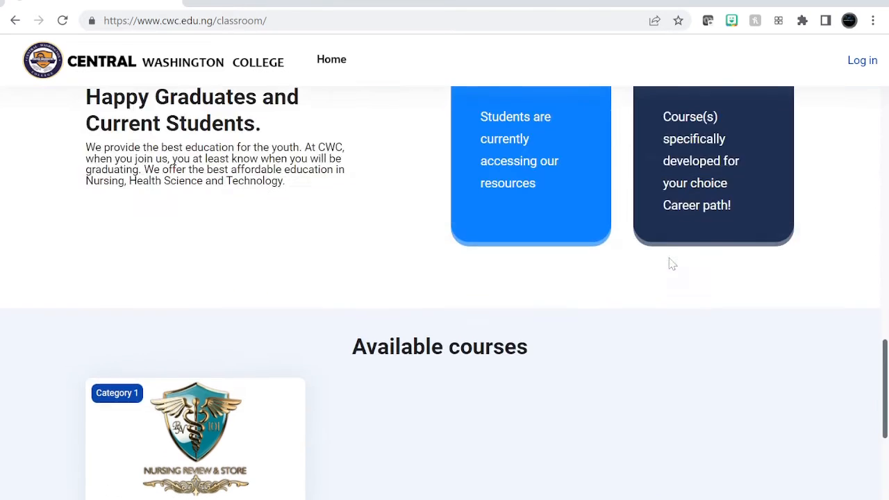
{"action": "scroll", "coordinate": [671, 264], "scroll_direction": "up", "scroll_amount": 10}
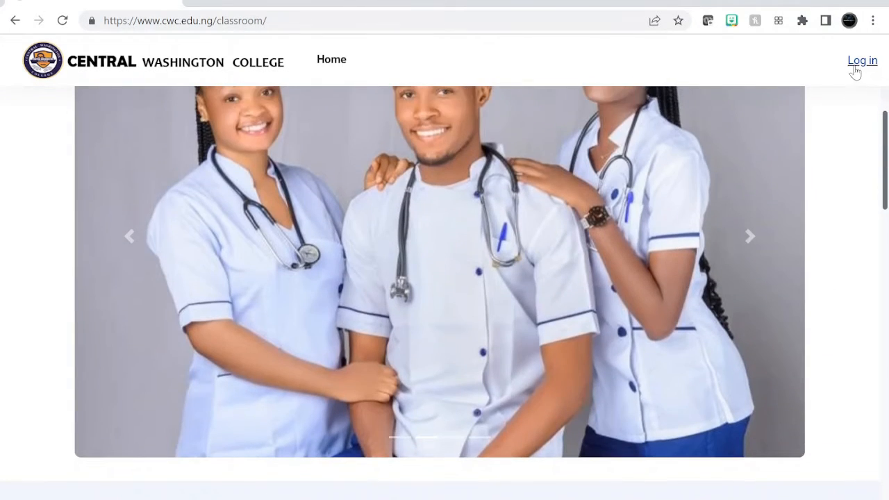
Go to the classroom login form and fill in the administrator's username
{"action": "left_click", "coordinate": [856, 69]}
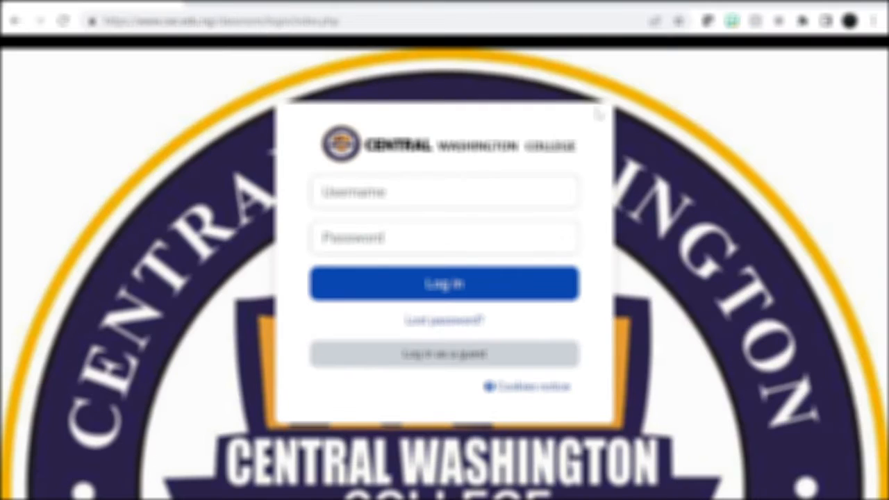
{"action": "left_click", "coordinate": [445, 192]}
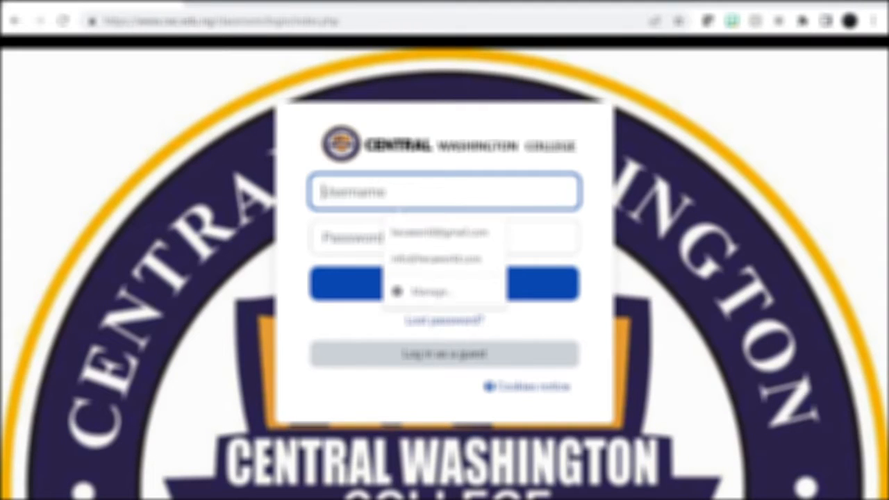
{"action": "type", "text": "cwc"}
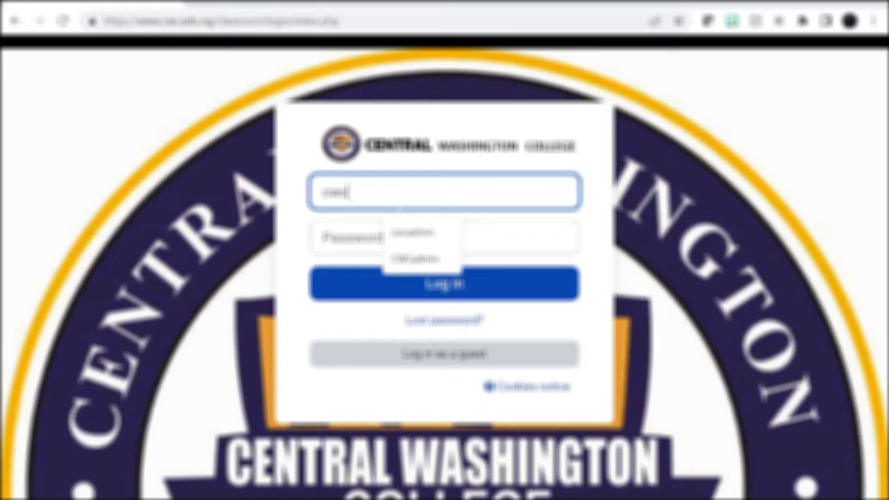
{"action": "key", "text": "Return"}
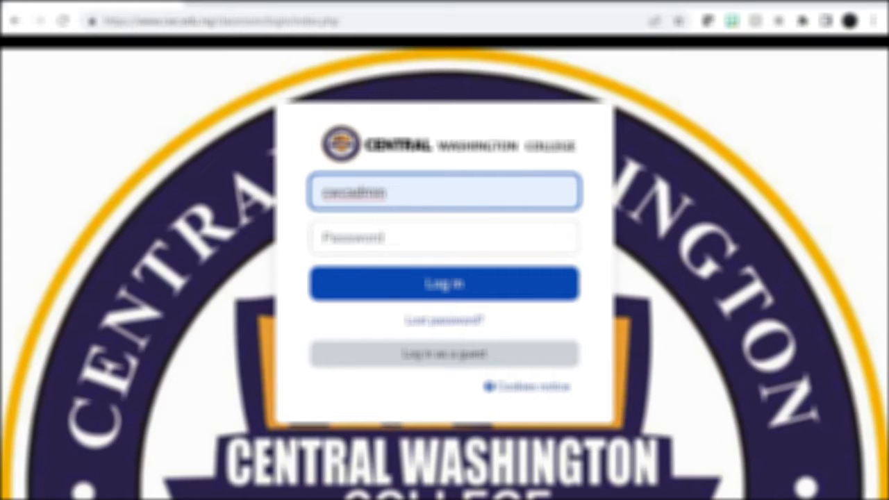
{"action": "key", "text": "Tab"}
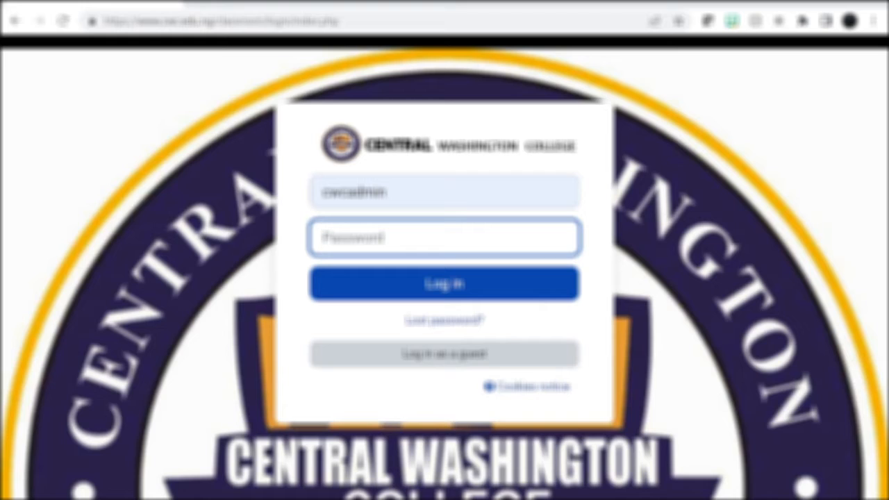
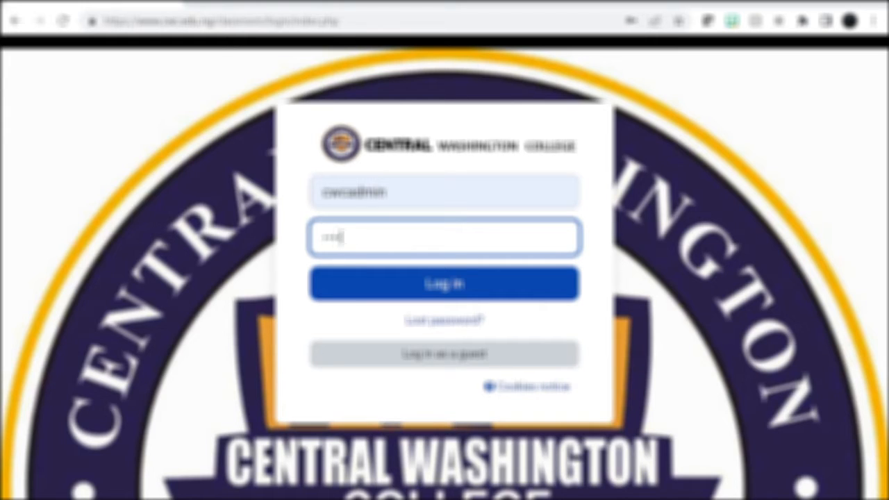
Log in with the administrator's account password and decline the browser's offer to save it
{"action": "left_click", "coordinate": [403, 286]}
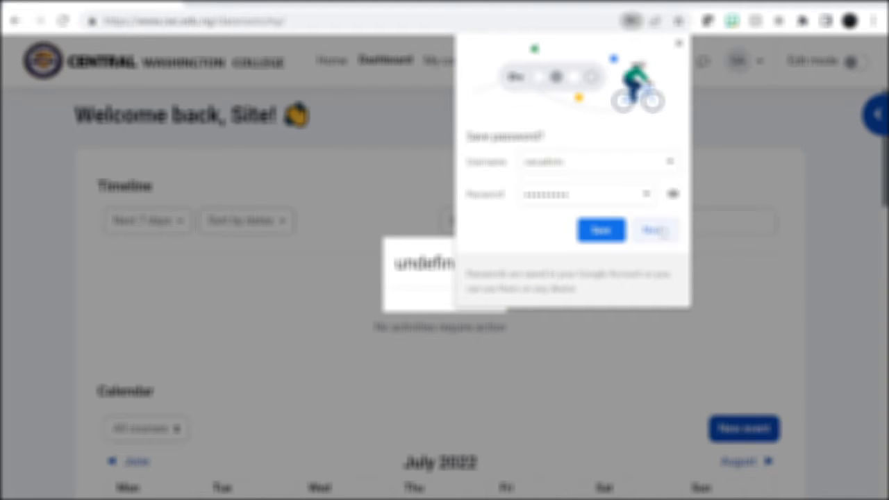
{"action": "left_click", "coordinate": [656, 231]}
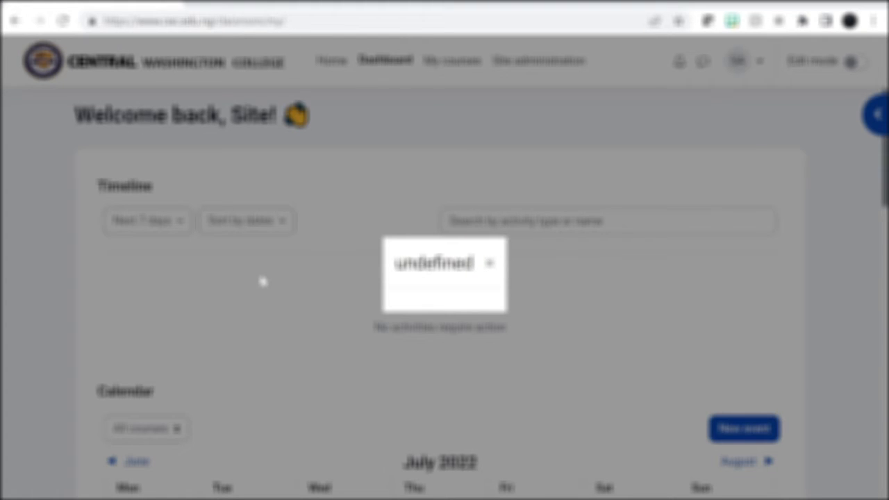
Dismiss the "undefined" dialog on the dashboard and glance over the timeline and calendar
{"action": "left_click", "coordinate": [490, 264]}
{"action": "scroll", "coordinate": [702, 297], "scroll_direction": "down", "scroll_amount": 5}
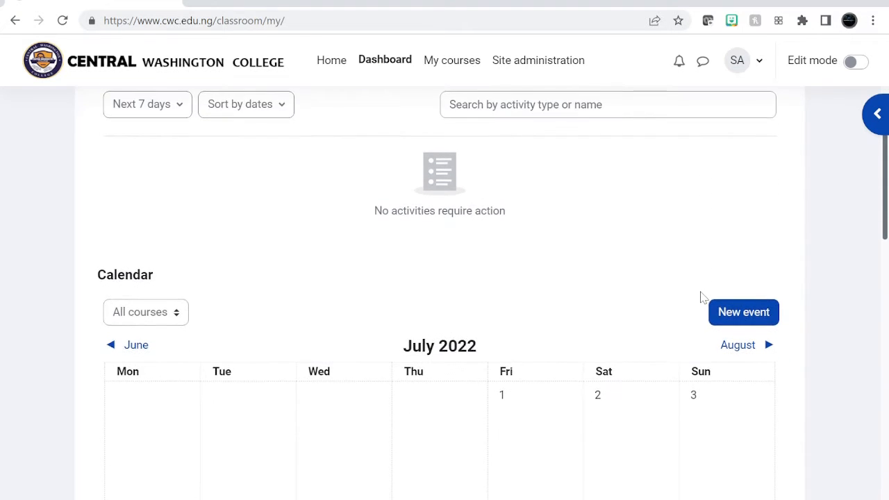
{"action": "scroll", "coordinate": [701, 299], "scroll_direction": "up", "scroll_amount": 5}
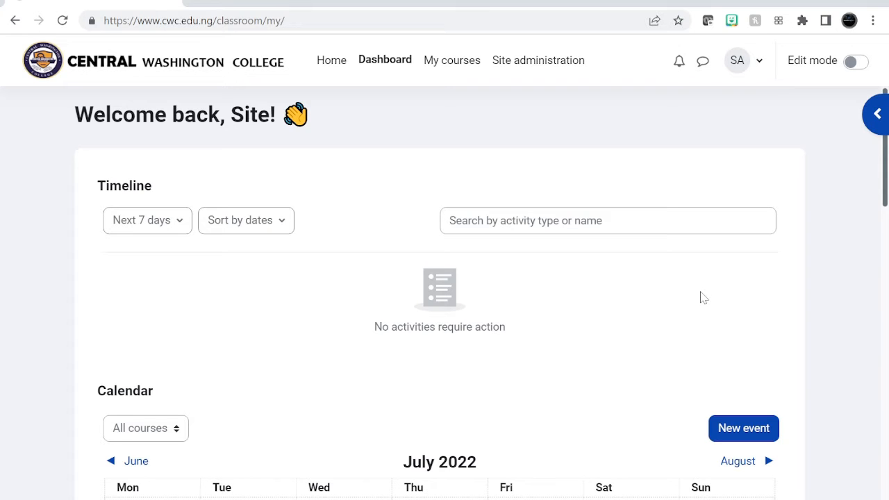
Open the form for adding a new user account in Site administration
{"action": "left_click", "coordinate": [553, 64]}
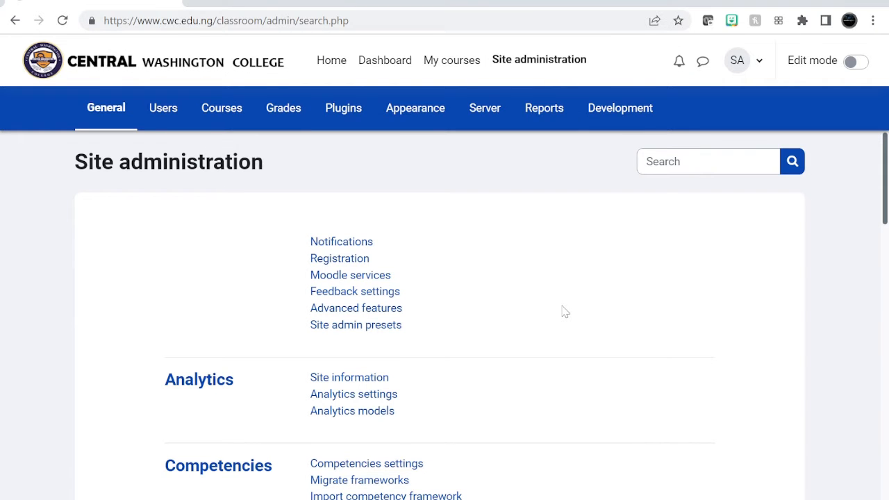
{"action": "left_click", "coordinate": [168, 113]}
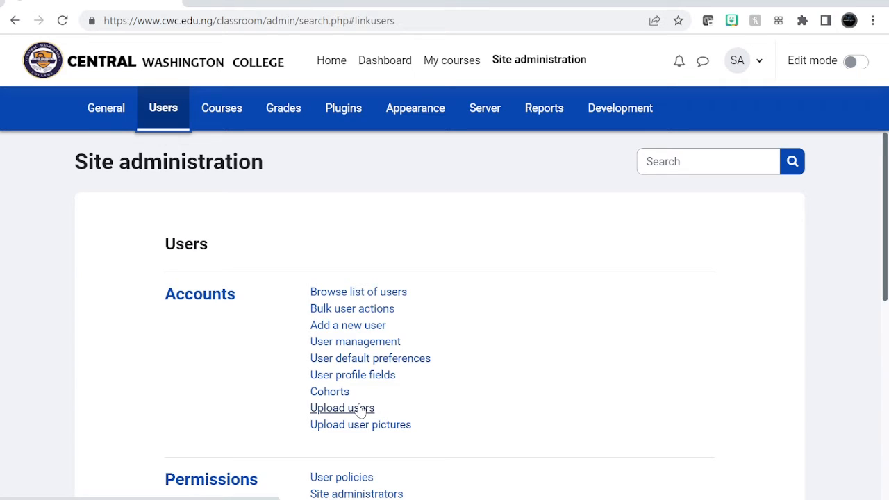
{"action": "left_click", "coordinate": [349, 330]}
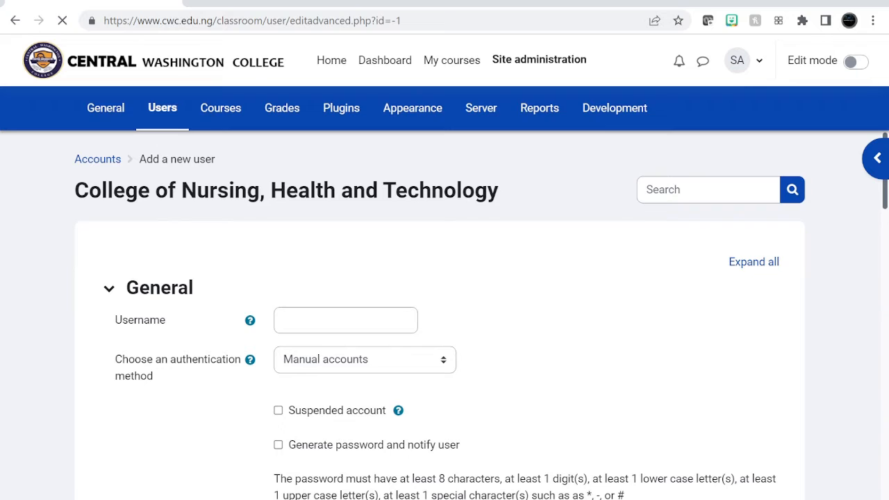
Fill in the new user's username
{"action": "left_click", "coordinate": [347, 321]}
{"action": "left_click", "coordinate": [346, 321]}
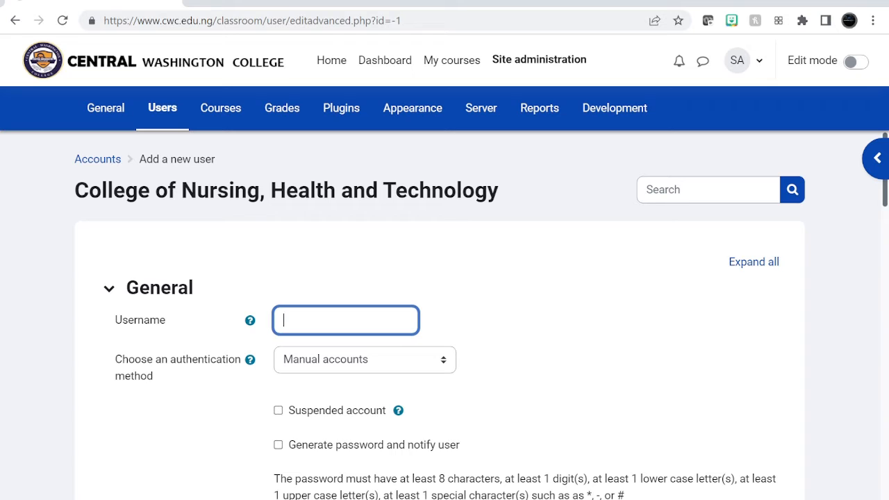
{"action": "type", "text": "jameste"}
{"action": "key", "text": "BackSpace"}
{"action": "key", "text": "BackSpace"}
{"action": "key", "text": "BackSpace"}
{"action": "key", "text": "BackSpace"}
Enable the Force password change option for the new account
{"action": "scroll", "coordinate": [329, 325], "scroll_direction": "down", "scroll_amount": 2}
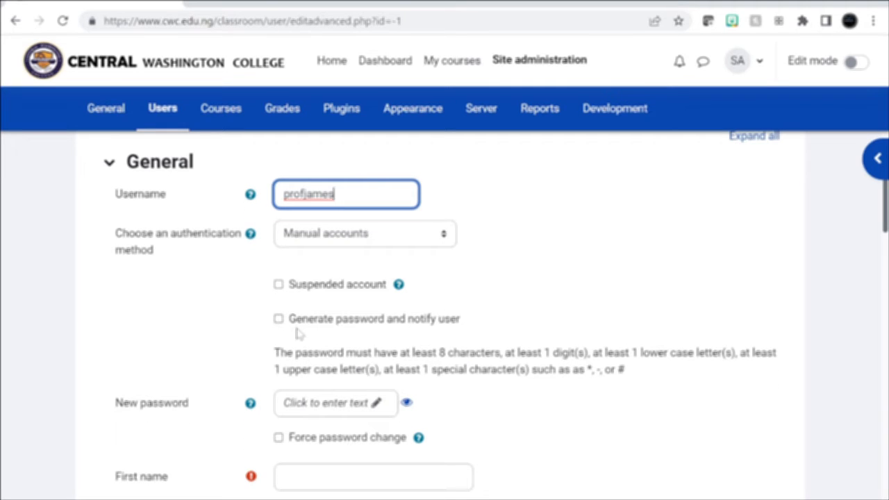
{"action": "scroll", "coordinate": [368, 341], "scroll_direction": "down", "scroll_amount": 2}
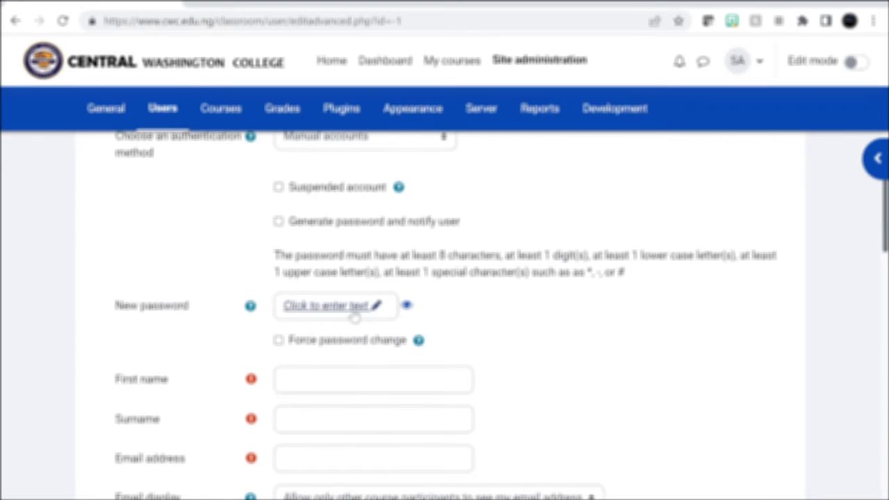
{"action": "left_click", "coordinate": [279, 339]}
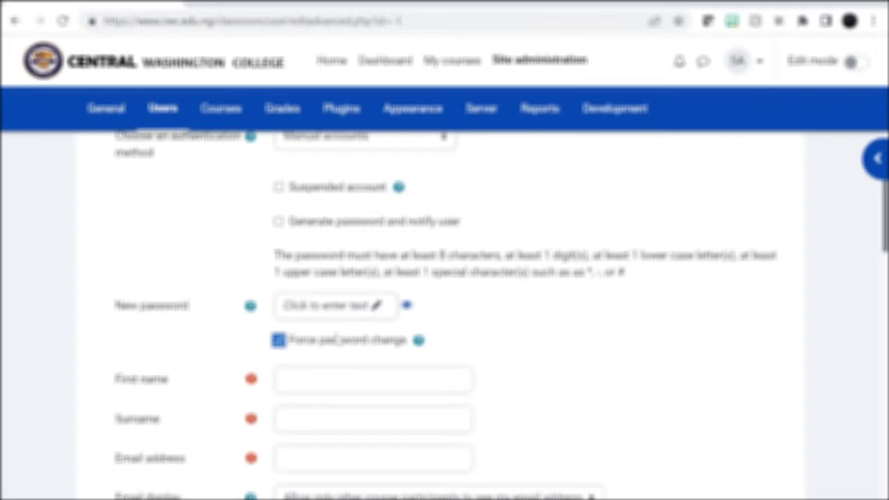
Fill in the new user's first name and surname
{"action": "scroll", "coordinate": [337, 338], "scroll_direction": "down", "scroll_amount": 1}
{"action": "left_click", "coordinate": [337, 338]}
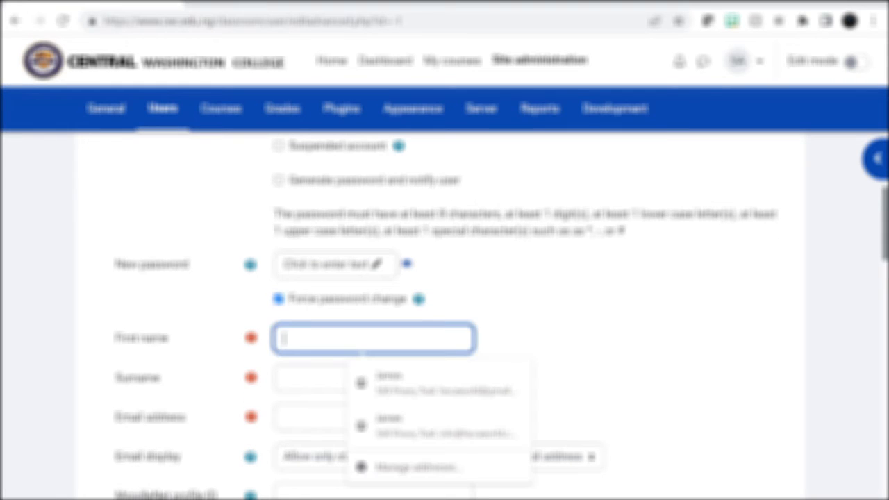
{"action": "key", "text": "Tab"}
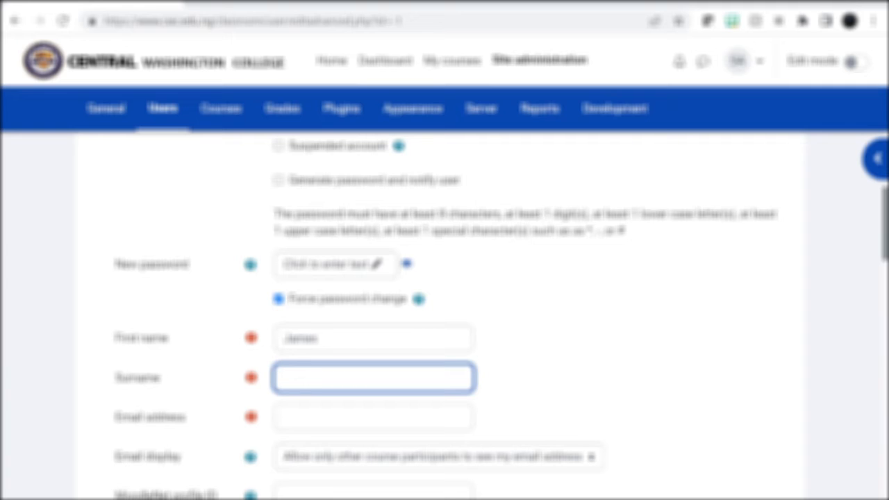
{"action": "key", "text": "Tab"}
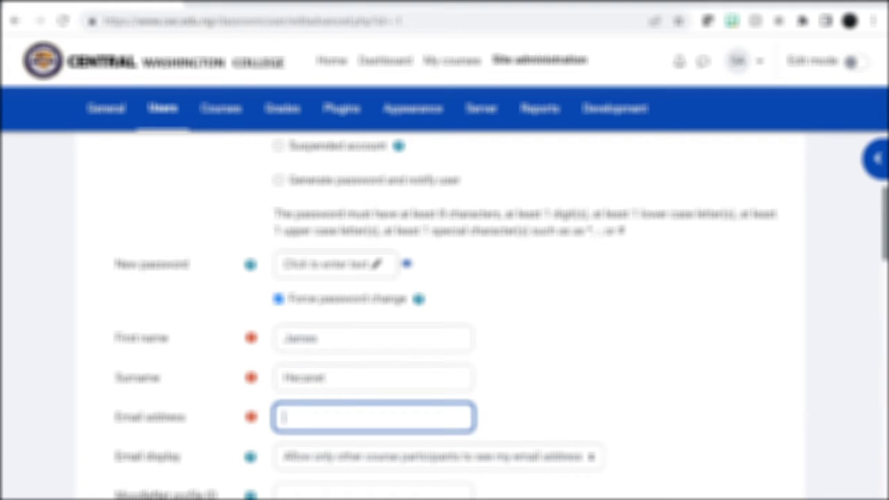
Fill in the new user's email address from the saved autofill suggestion and review the remaining optional profile fields through User picture
{"action": "type", "text": "info"}
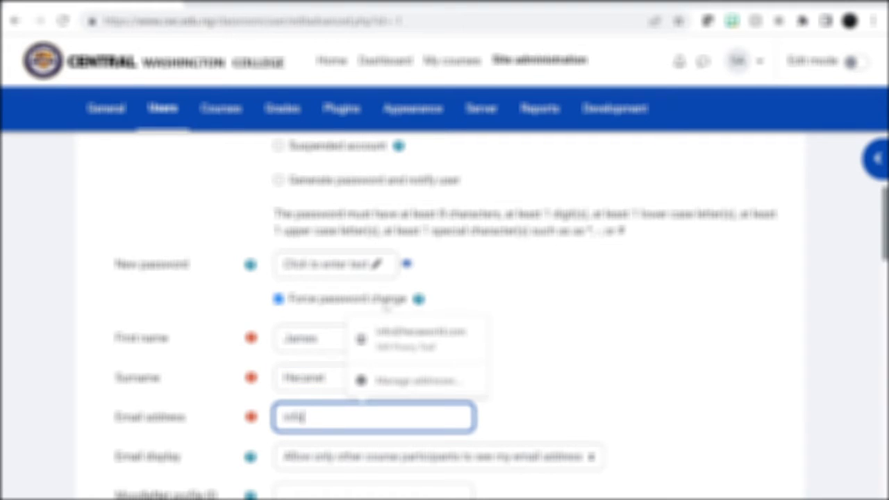
{"action": "key", "text": "Down"}
{"action": "key", "text": "Return"}
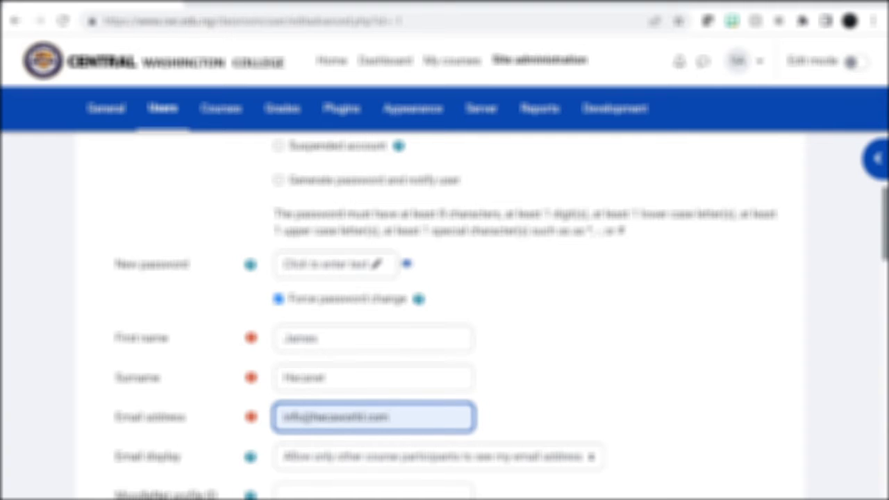
{"action": "scroll", "coordinate": [445, 317], "scroll_direction": "down", "scroll_amount": 1}
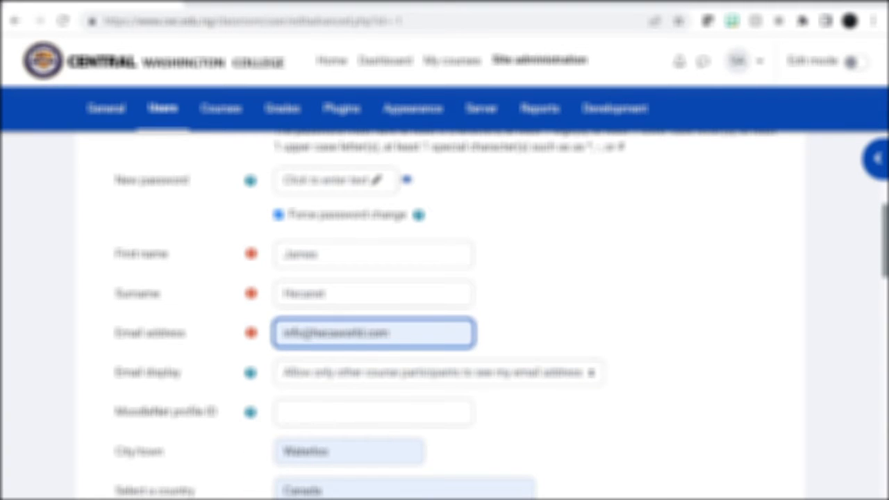
{"action": "scroll", "coordinate": [382, 417], "scroll_direction": "down", "scroll_amount": 3}
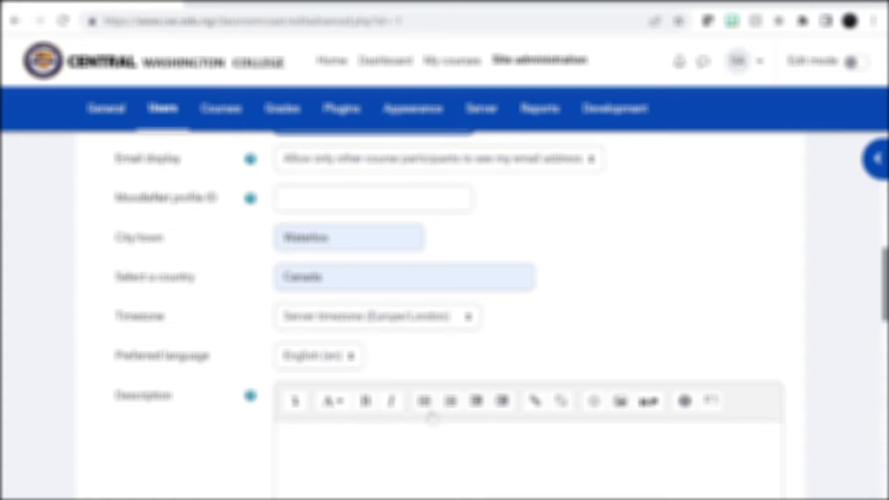
{"action": "scroll", "coordinate": [431, 415], "scroll_direction": "down", "scroll_amount": 8}
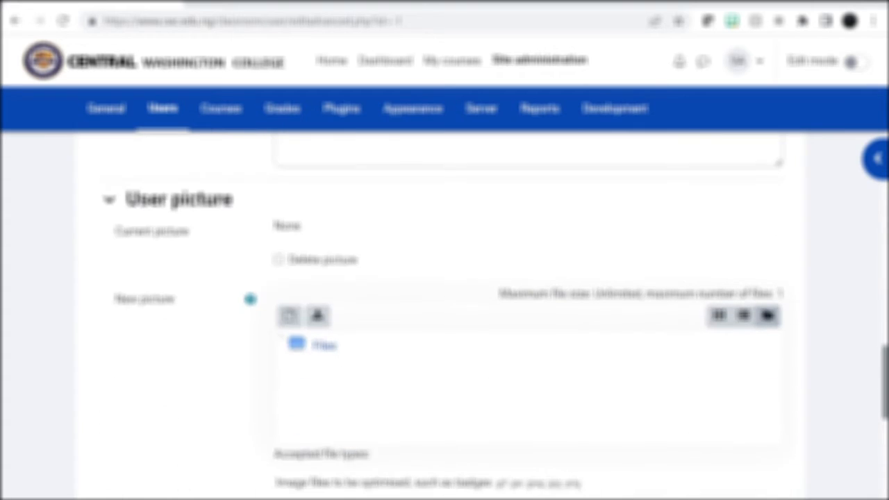
Examine the User picture section of the new user form, including the picture upload area and the Picture description field
{"action": "scroll", "coordinate": [391, 244], "scroll_direction": "down", "scroll_amount": 3}
{"action": "scroll", "coordinate": [391, 242], "scroll_direction": "up", "scroll_amount": 1}
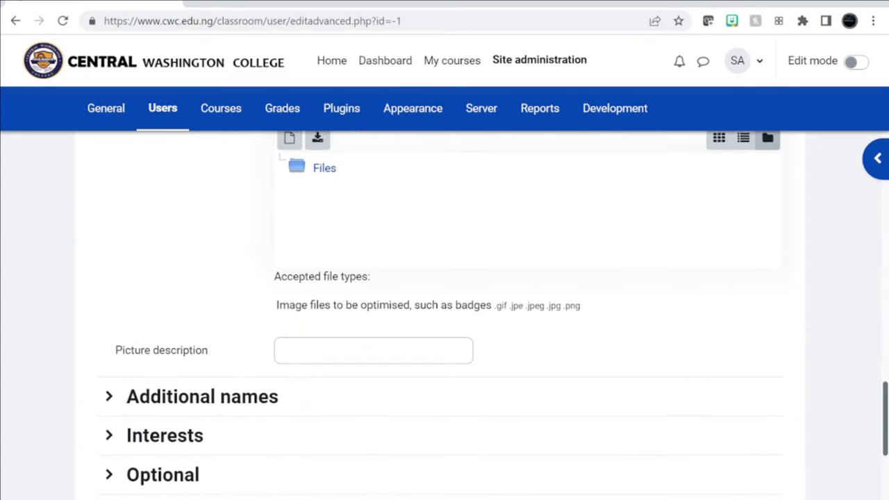
{"action": "scroll", "coordinate": [391, 278], "scroll_direction": "up", "scroll_amount": 1}
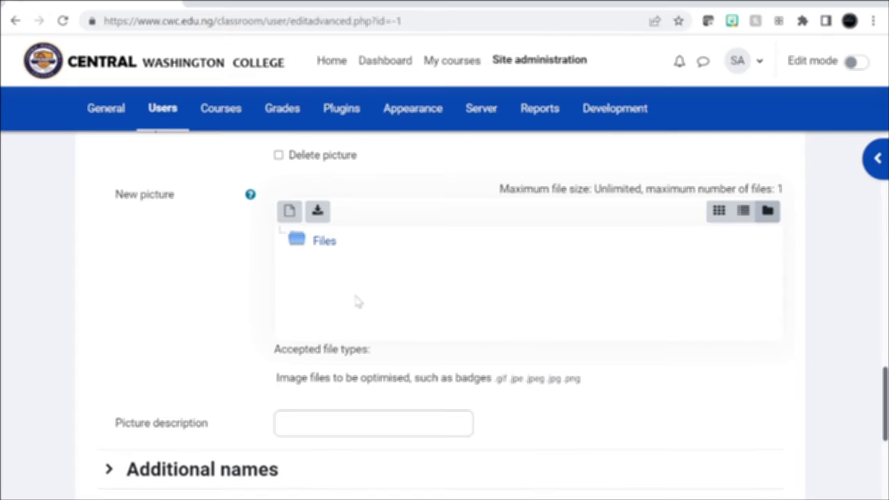
{"action": "scroll", "coordinate": [357, 302], "scroll_direction": "up", "scroll_amount": 6}
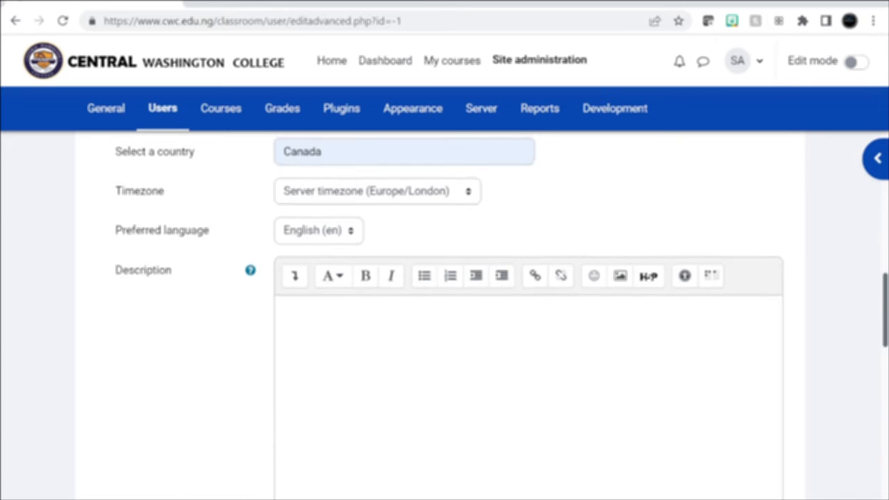
{"action": "scroll", "coordinate": [356, 302], "scroll_direction": "down", "scroll_amount": 6}
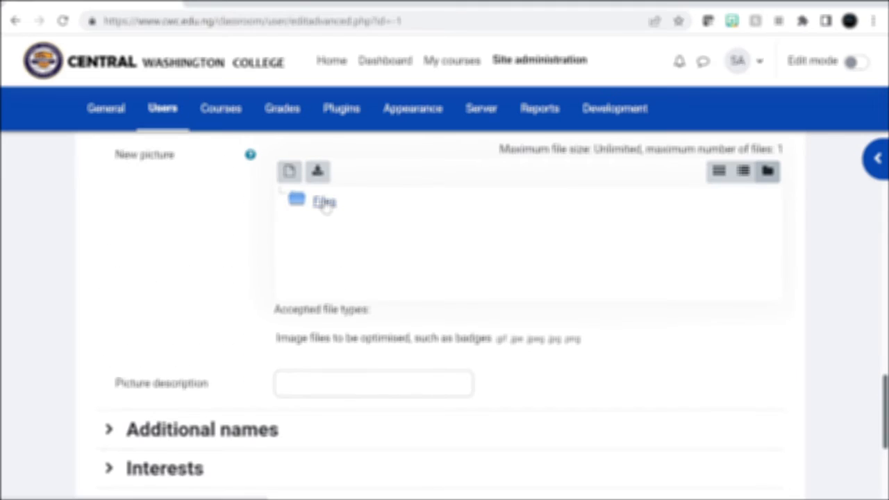
{"action": "left_click", "coordinate": [325, 209]}
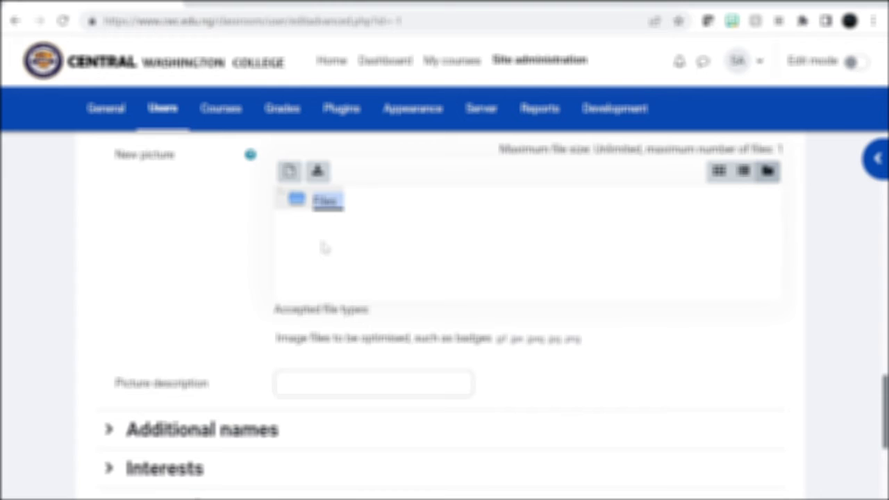
{"action": "scroll", "coordinate": [324, 248], "scroll_direction": "down", "scroll_amount": 1}
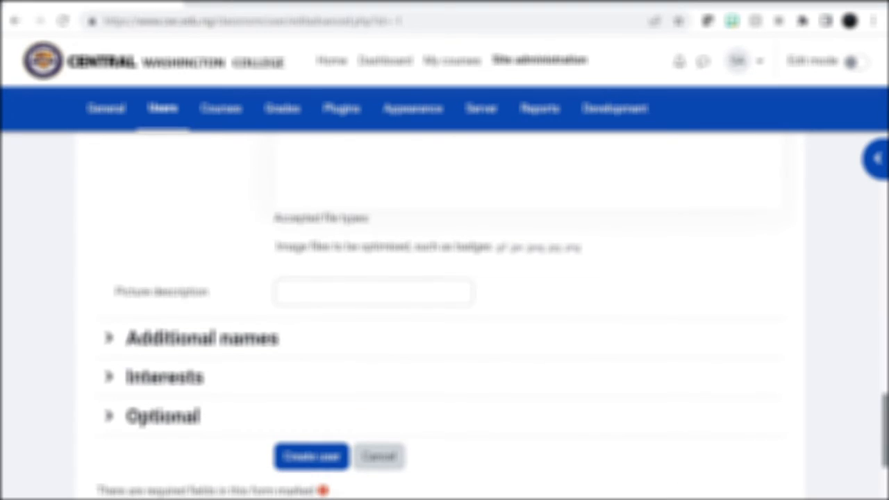
{"action": "left_click", "coordinate": [334, 292]}
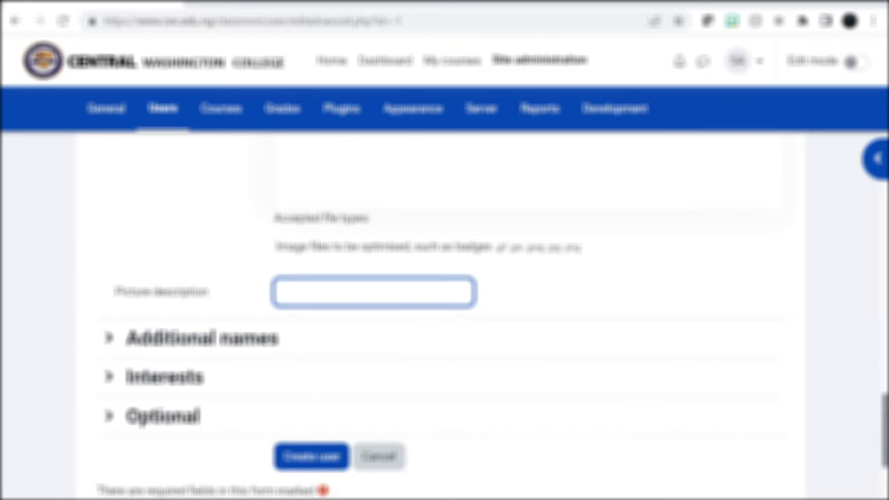
{"action": "scroll", "coordinate": [299, 458], "scroll_direction": "up", "scroll_amount": 3}
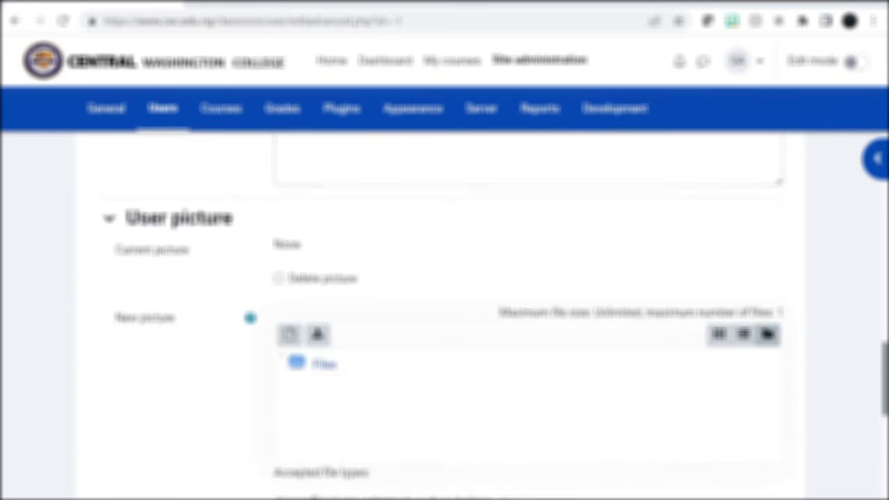
{"action": "scroll", "coordinate": [414, 293], "scroll_direction": "up", "scroll_amount": 8}
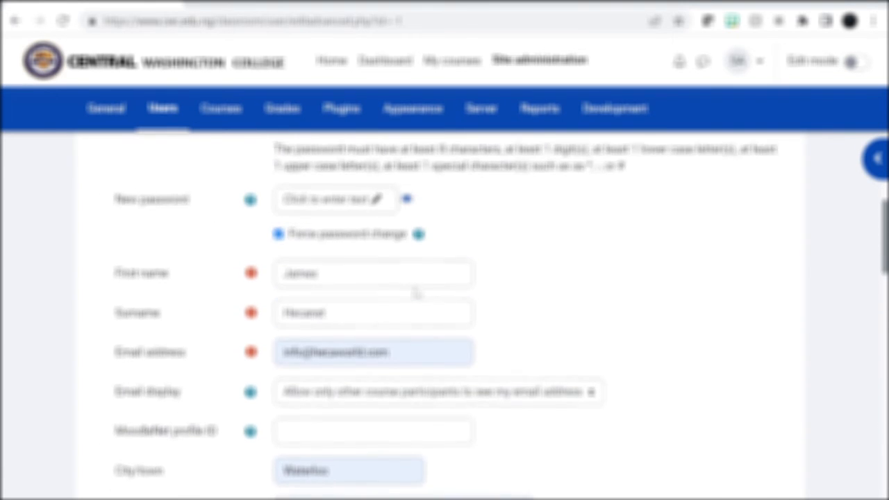
{"action": "scroll", "coordinate": [416, 293], "scroll_direction": "up", "scroll_amount": 1}
{"action": "scroll", "coordinate": [288, 305], "scroll_direction": "up", "scroll_amount": 1}
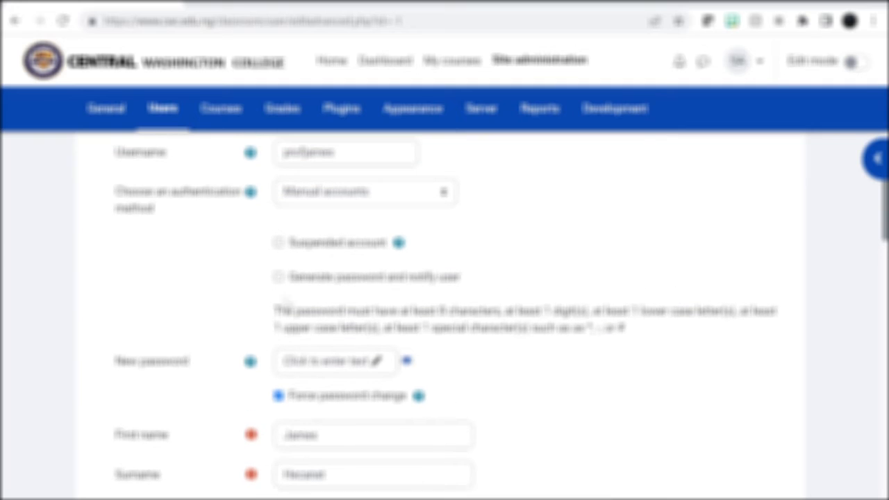
{"action": "left_click", "coordinate": [279, 277]}
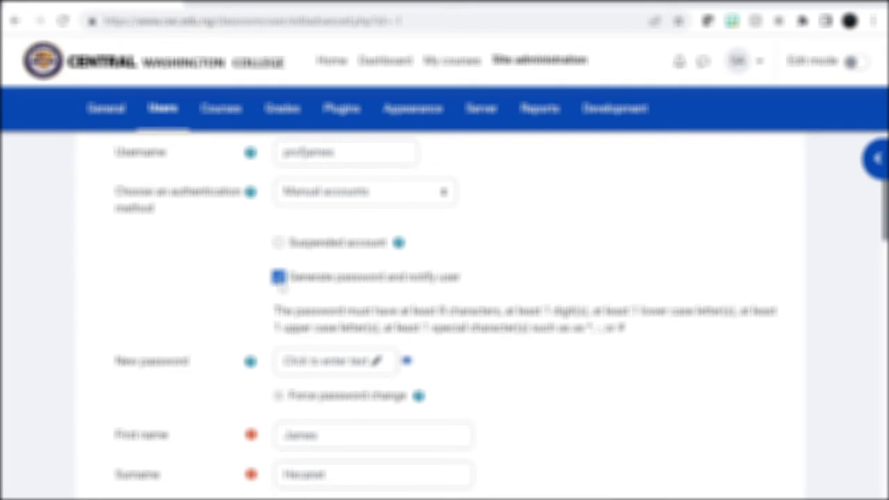
{"action": "left_click", "coordinate": [279, 277]}
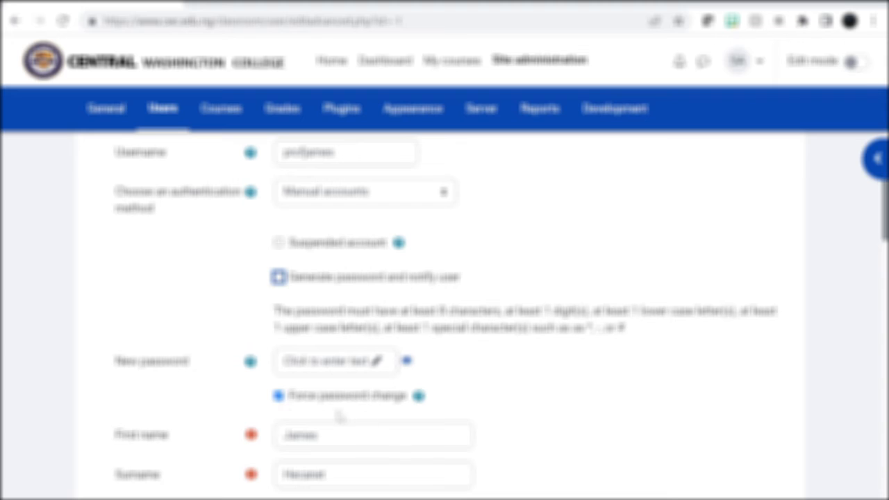
Enter a new password for the account that meets the stated password rules
{"action": "left_click", "coordinate": [316, 365]}
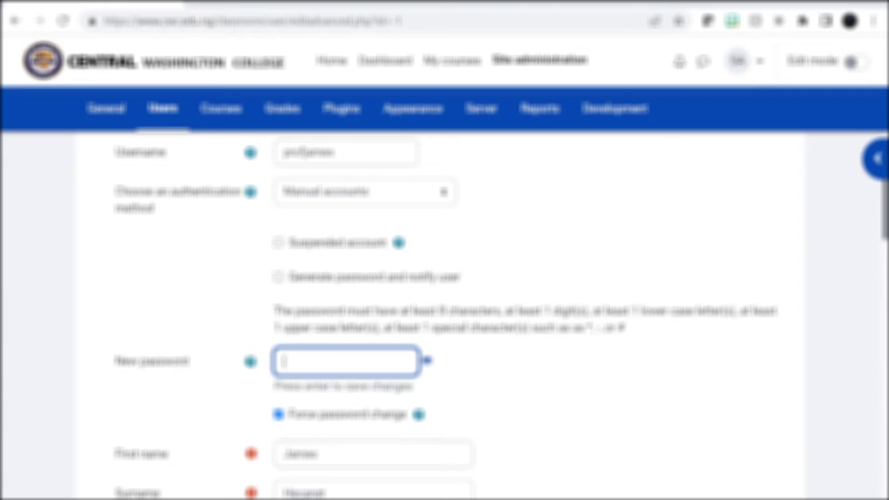
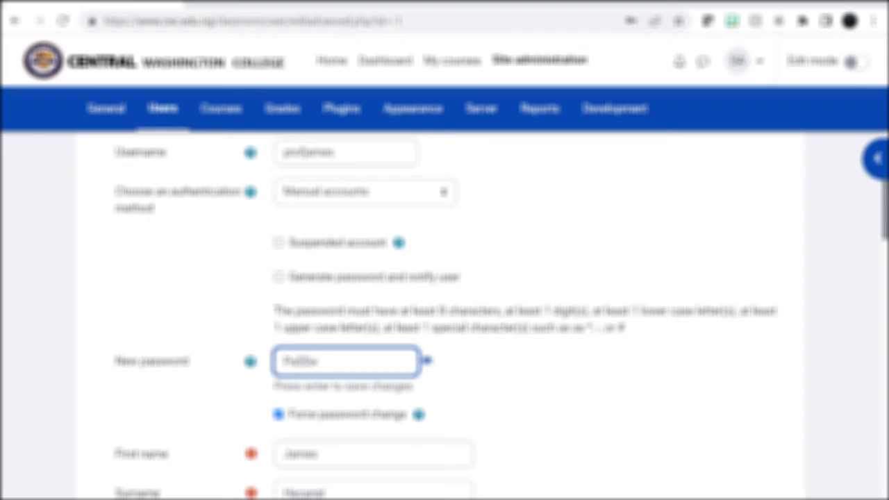
{"action": "scroll", "coordinate": [500, 322], "scroll_direction": "down", "scroll_amount": 1}
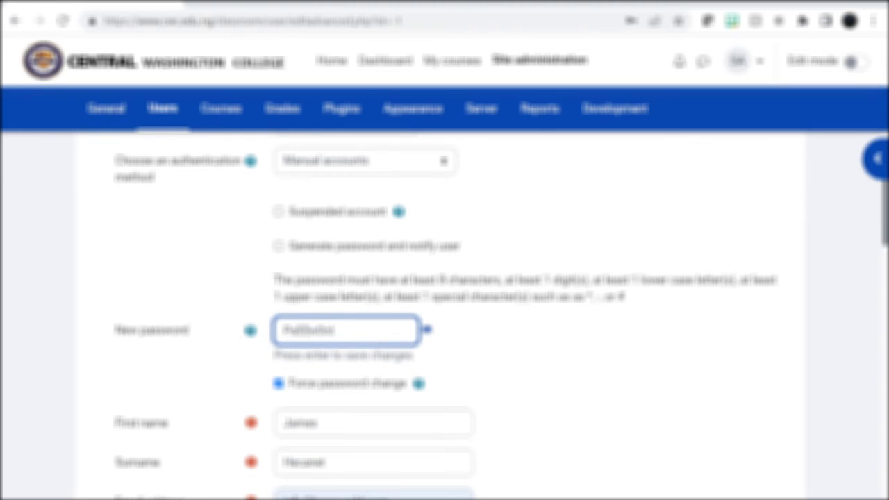
{"action": "left_click", "coordinate": [324, 331]}
Submit the completed form to create the user
{"action": "scroll", "coordinate": [445, 313], "scroll_direction": "down", "scroll_amount": 2}
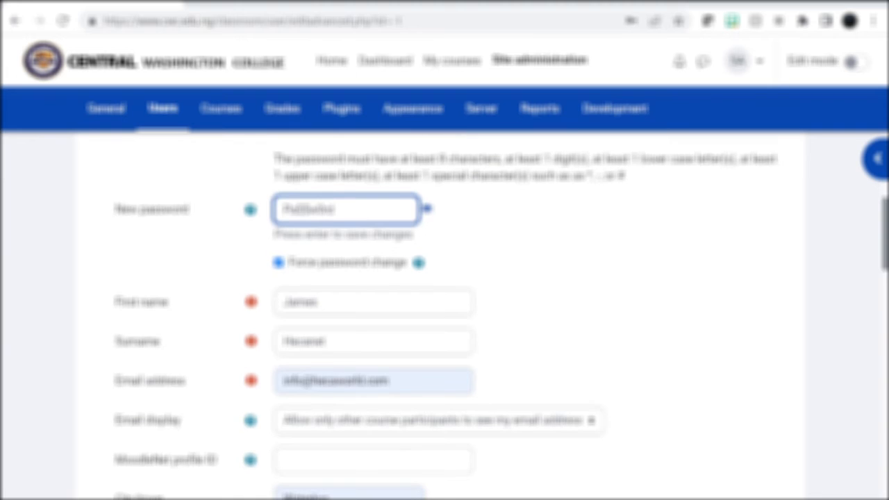
{"action": "scroll", "coordinate": [361, 355], "scroll_direction": "down", "scroll_amount": 8}
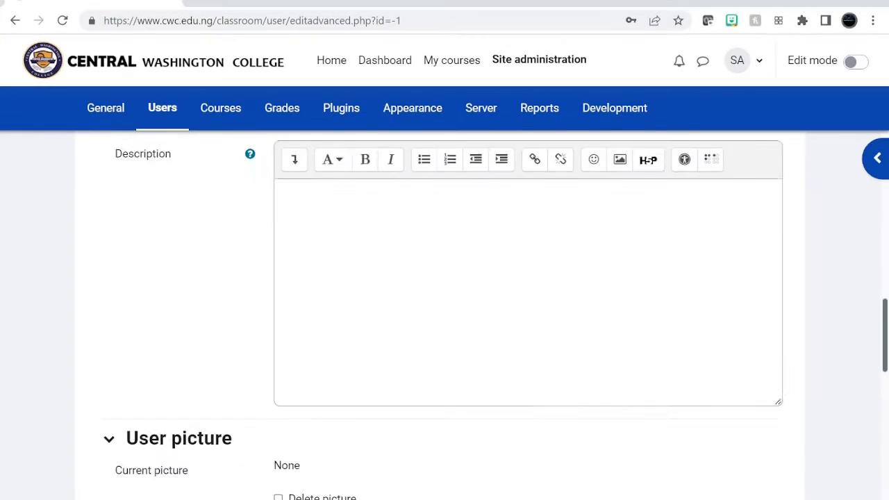
{"action": "scroll", "coordinate": [360, 355], "scroll_direction": "down", "scroll_amount": 7}
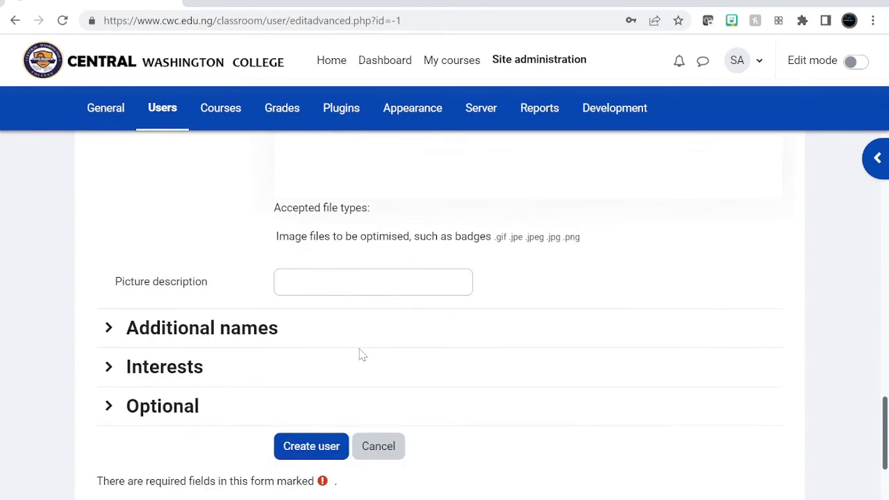
{"action": "left_click", "coordinate": [308, 384]}
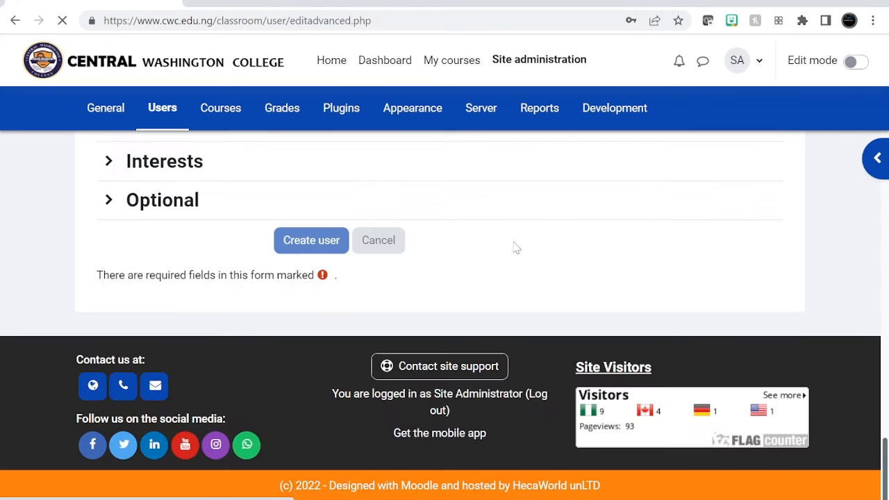
Find the newly created user in the list of users, open their profile for editing and review its General fields
{"action": "scroll", "coordinate": [516, 248], "scroll_direction": "up", "scroll_amount": 10}
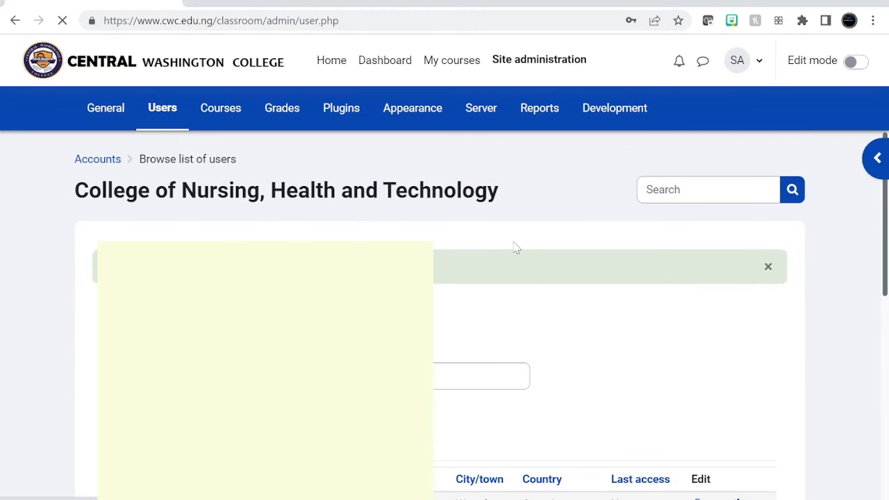
{"action": "scroll", "coordinate": [516, 248], "scroll_direction": "down", "scroll_amount": 3}
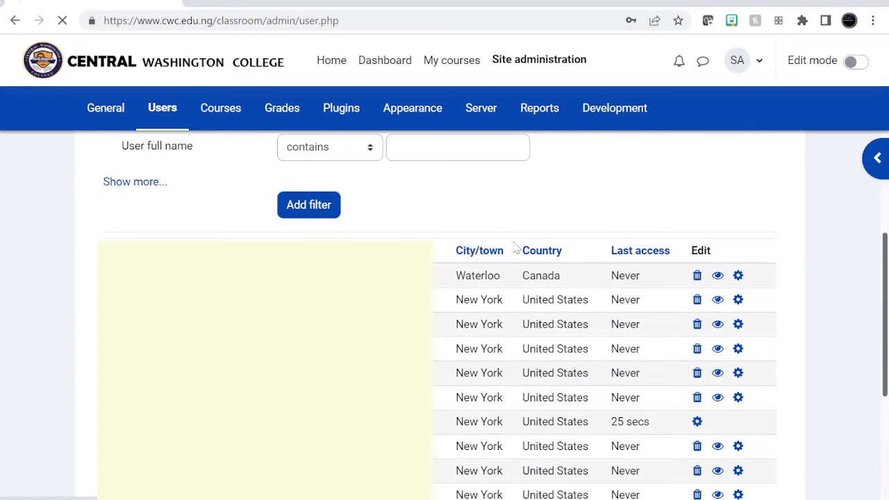
{"action": "scroll", "coordinate": [516, 248], "scroll_direction": "down", "scroll_amount": 1}
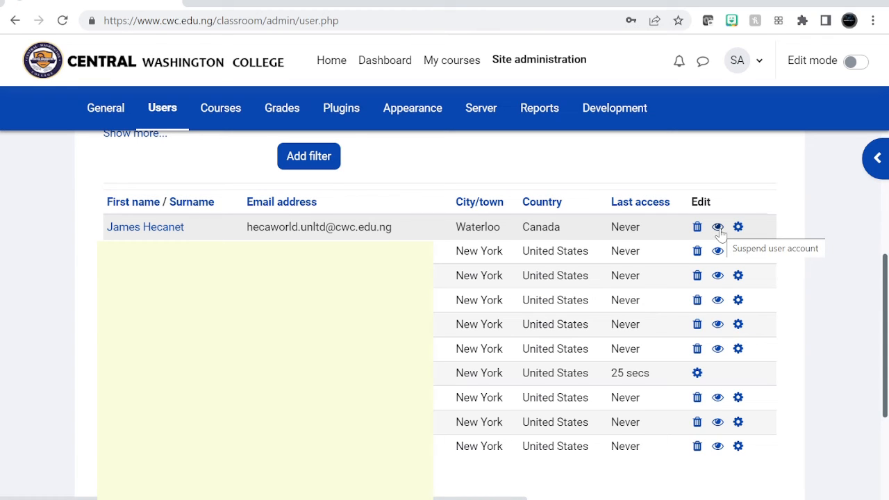
{"action": "left_click", "coordinate": [739, 228]}
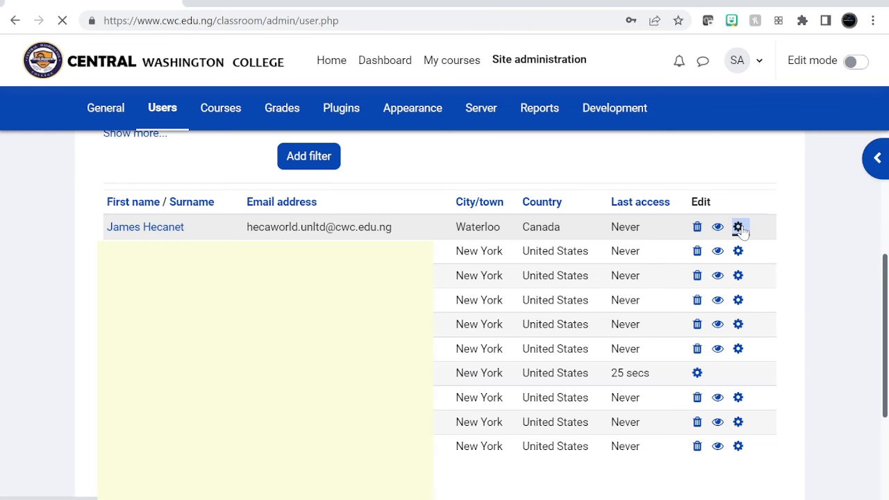
{"action": "scroll", "coordinate": [442, 351], "scroll_direction": "down", "scroll_amount": 2}
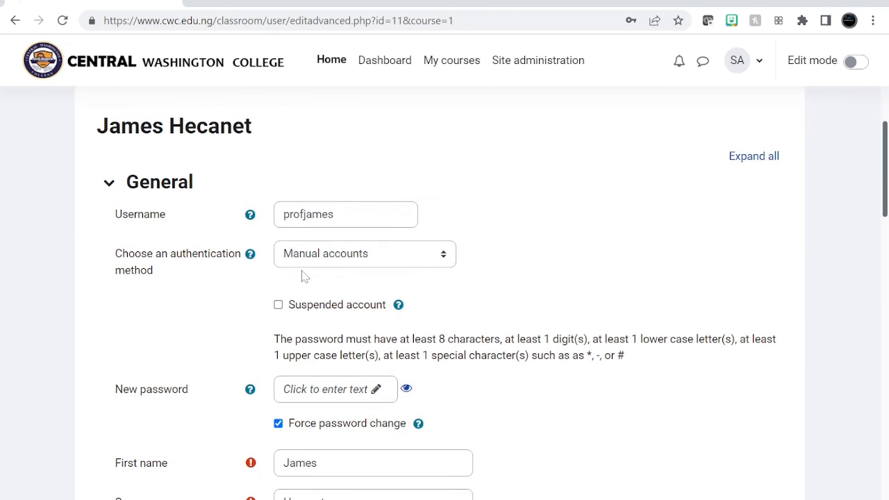
{"action": "scroll", "coordinate": [370, 417], "scroll_direction": "down", "scroll_amount": 2}
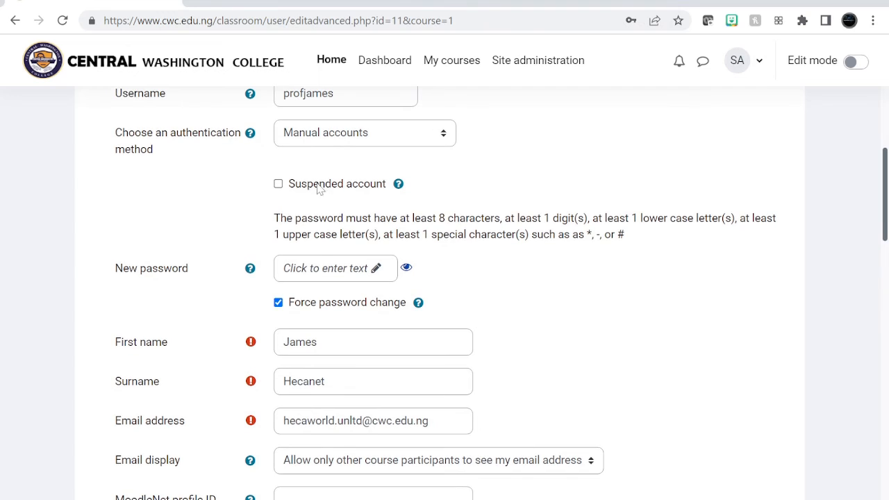
{"action": "scroll", "coordinate": [449, 319], "scroll_direction": "down", "scroll_amount": 4}
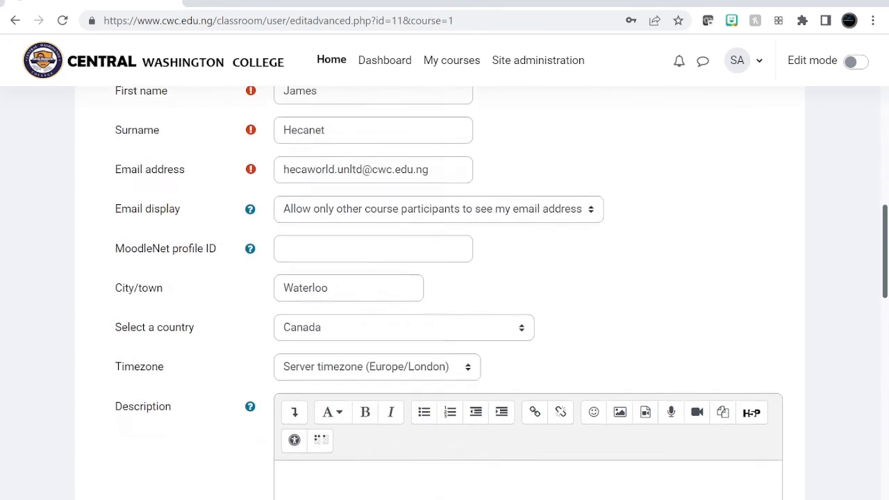
Change the user's authentication method to Email-based self-registration and save the updated profile
{"action": "scroll", "coordinate": [444, 322], "scroll_direction": "up", "scroll_amount": 6}
{"action": "left_click", "coordinate": [381, 286]}
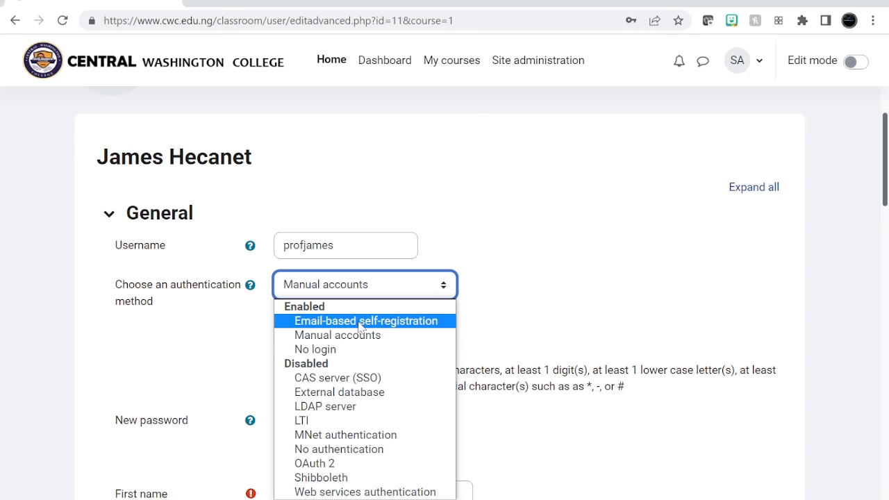
{"action": "left_click", "coordinate": [387, 321]}
{"action": "scroll", "coordinate": [387, 326], "scroll_direction": "down", "scroll_amount": 2}
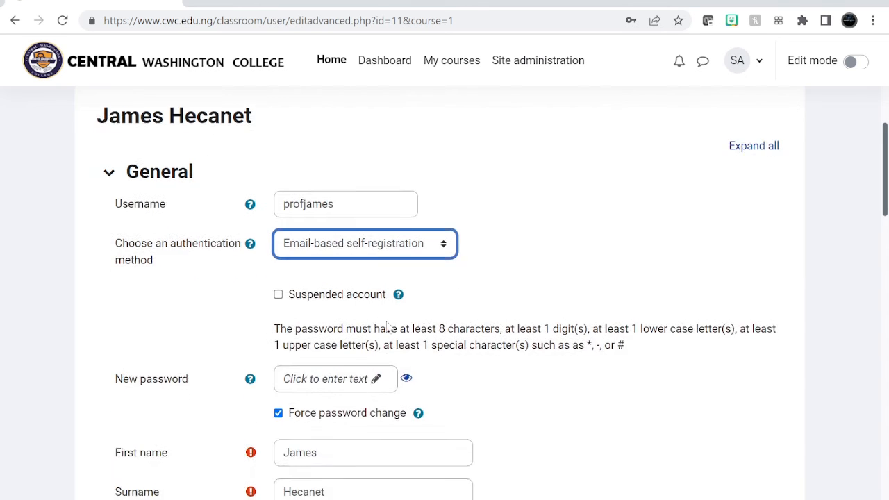
{"action": "scroll", "coordinate": [388, 325], "scroll_direction": "down", "scroll_amount": 1}
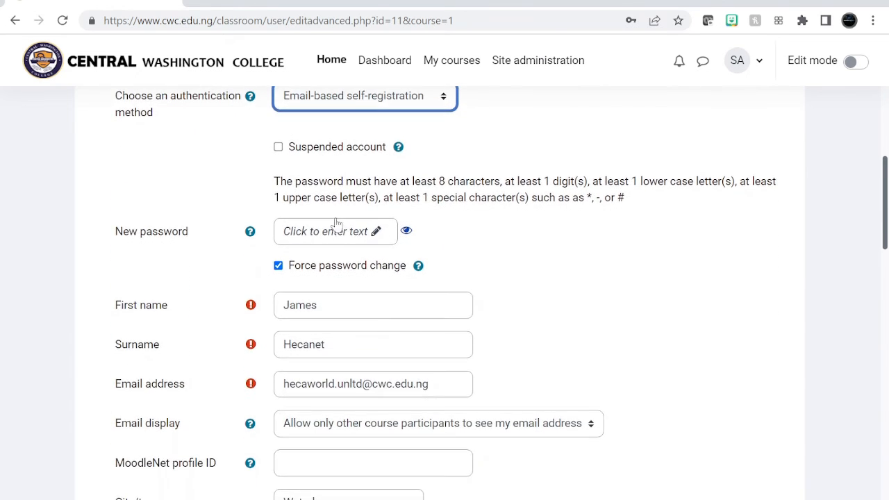
{"action": "scroll", "coordinate": [486, 276], "scroll_direction": "down", "scroll_amount": 15}
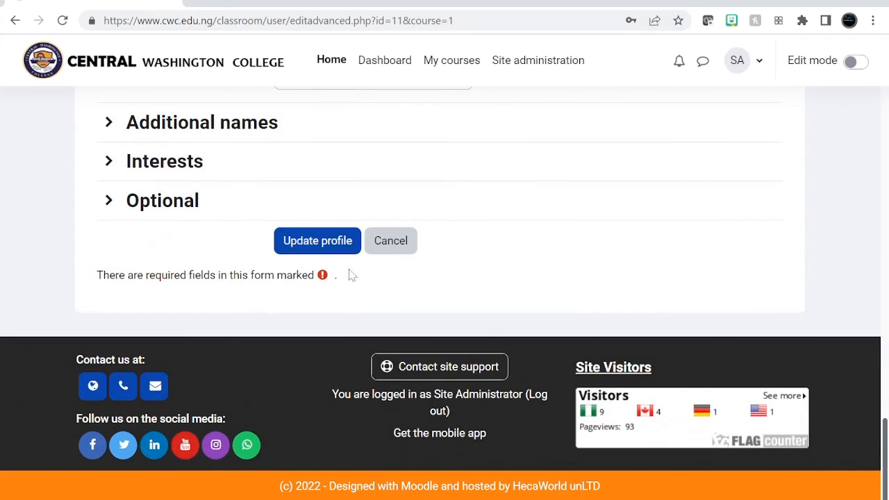
{"action": "left_click", "coordinate": [333, 254]}
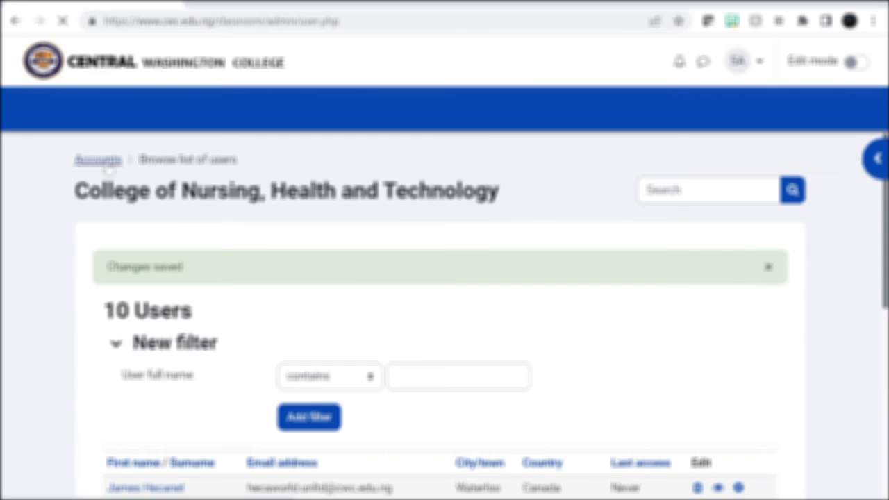
Look through the full list of user accounts down to the option for adding a new user
{"action": "scroll", "coordinate": [359, 316], "scroll_direction": "down", "scroll_amount": 4}
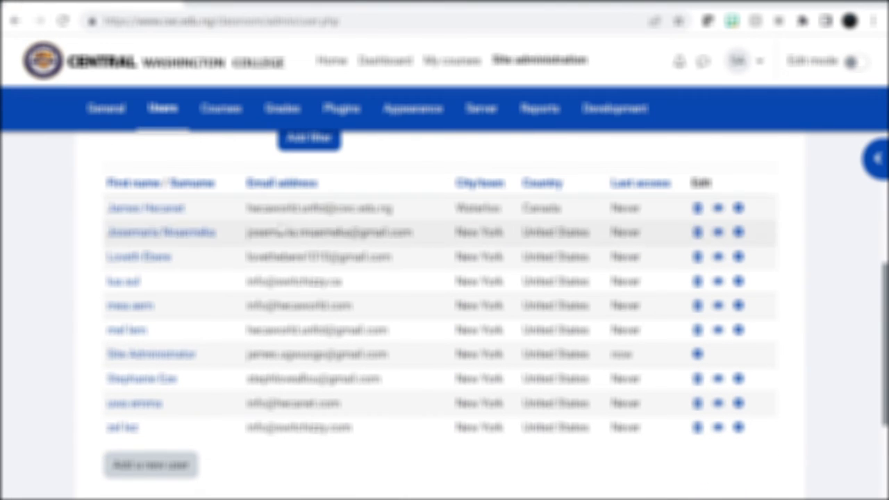
{"action": "scroll", "coordinate": [169, 333], "scroll_direction": "down", "scroll_amount": 3}
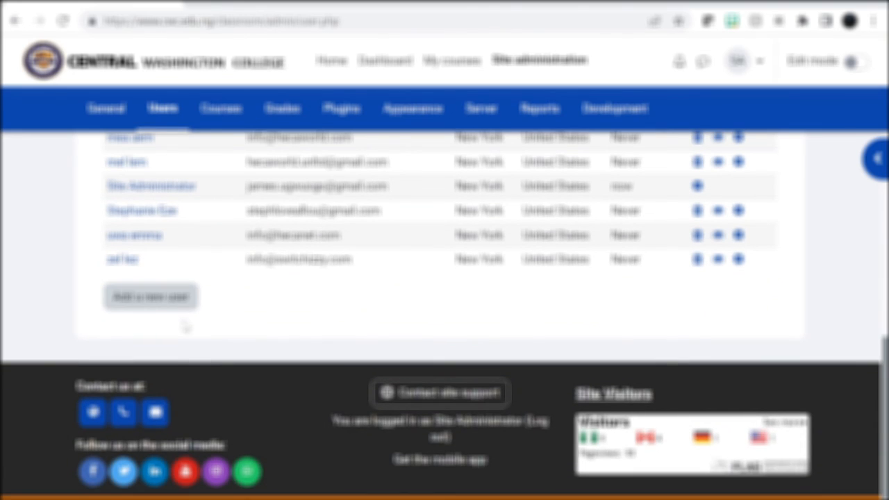
{"action": "scroll", "coordinate": [185, 327], "scroll_direction": "up", "scroll_amount": 3}
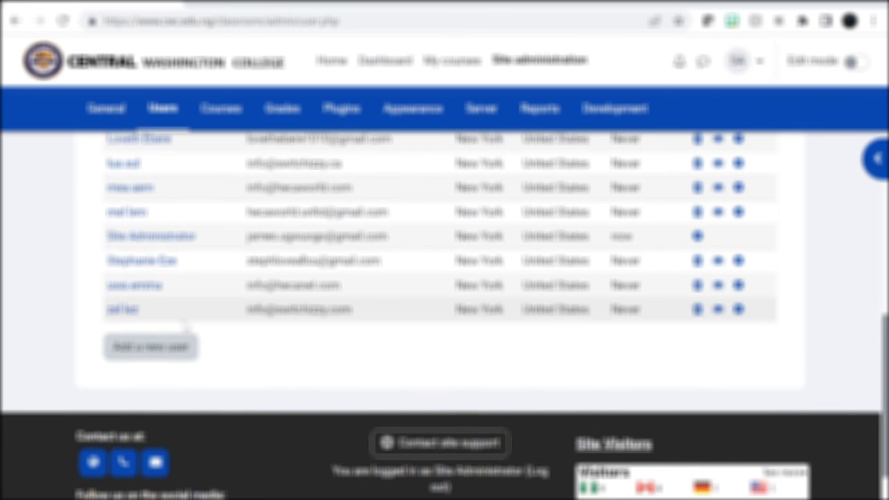
{"action": "scroll", "coordinate": [186, 326], "scroll_direction": "up", "scroll_amount": 3}
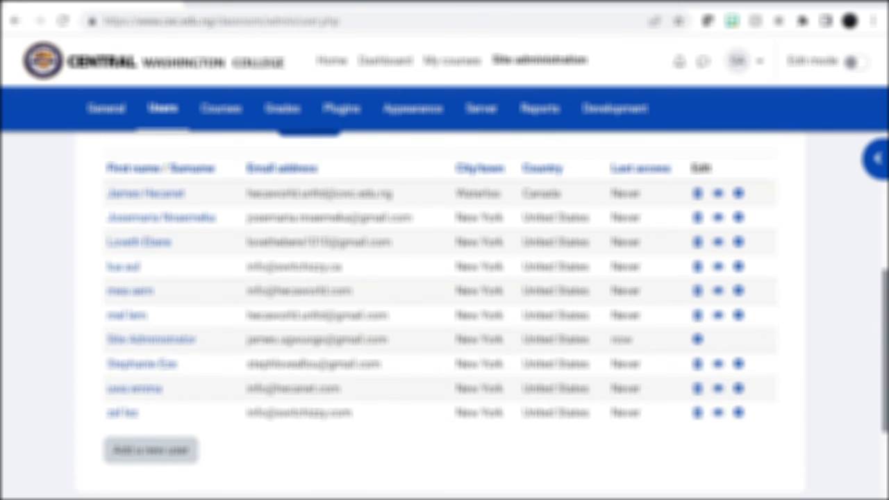
{"action": "scroll", "coordinate": [353, 359], "scroll_direction": "down", "scroll_amount": 2}
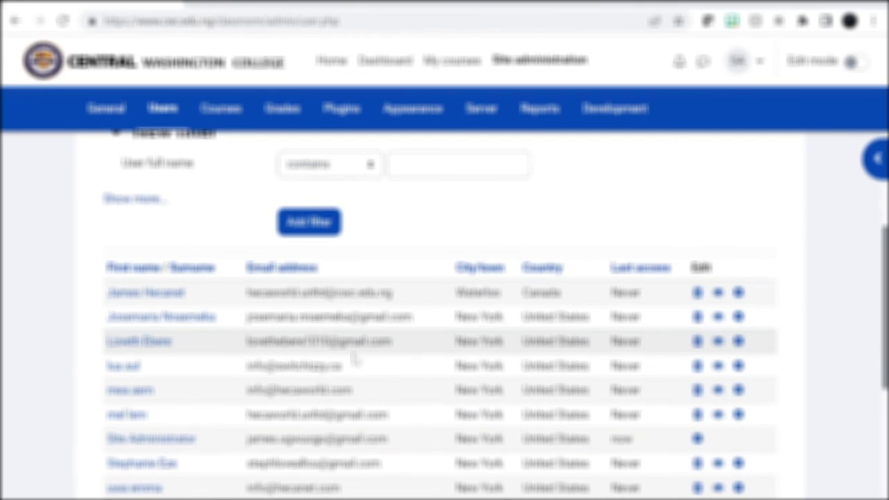
{"action": "scroll", "coordinate": [355, 359], "scroll_direction": "down", "scroll_amount": 2}
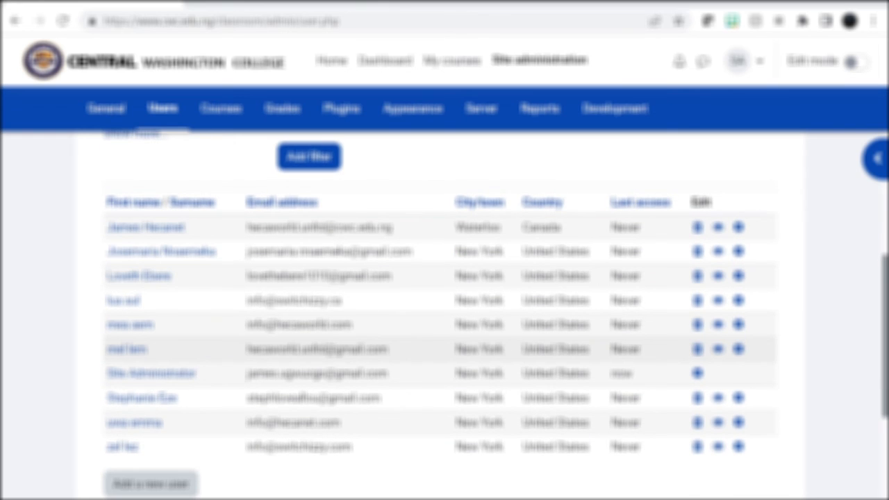
{"action": "scroll", "coordinate": [356, 359], "scroll_direction": "up", "scroll_amount": 3}
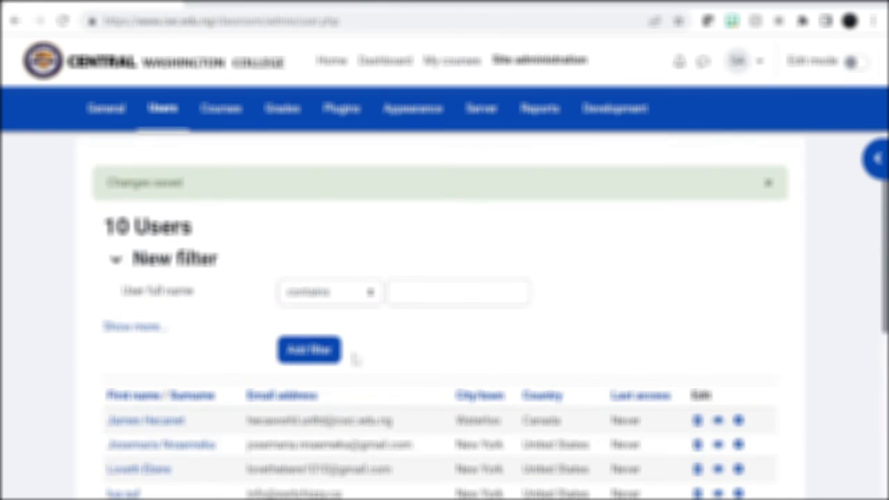
{"action": "scroll", "coordinate": [356, 359], "scroll_direction": "up", "scroll_amount": 1}
{"action": "scroll", "coordinate": [355, 359], "scroll_direction": "down", "scroll_amount": 3}
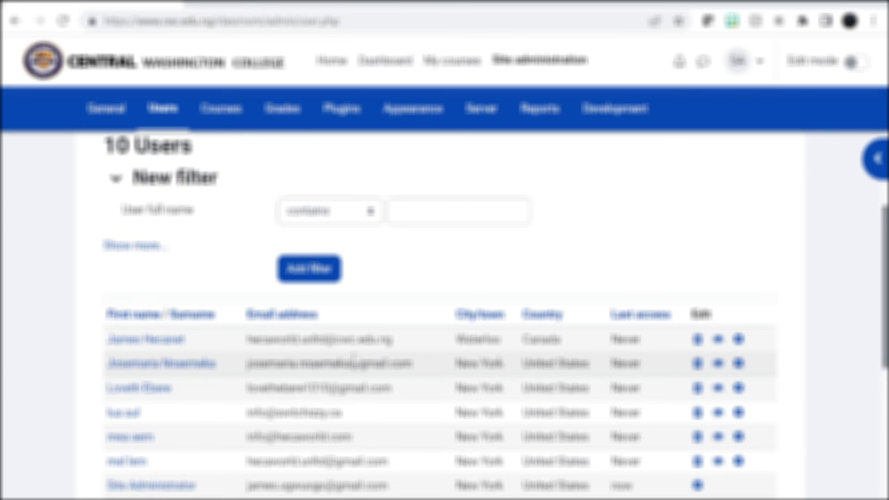
{"action": "scroll", "coordinate": [355, 359], "scroll_direction": "down", "scroll_amount": 1}
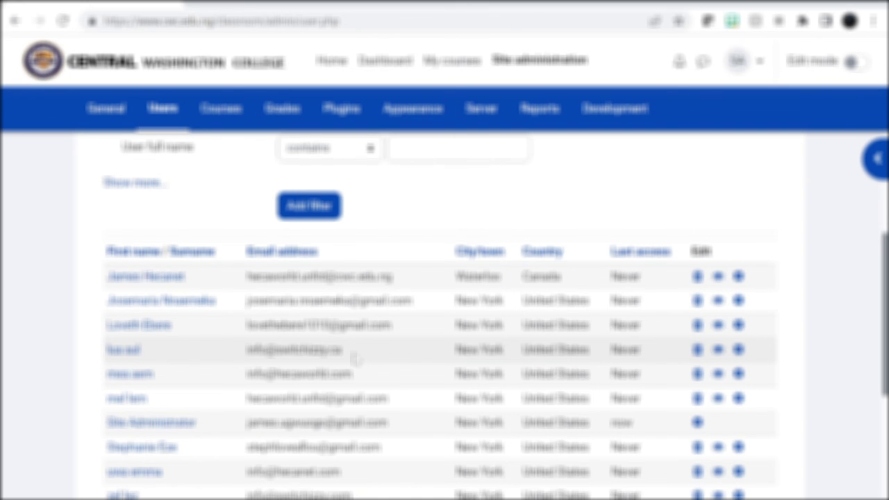
{"action": "scroll", "coordinate": [354, 359], "scroll_direction": "down", "scroll_amount": 2}
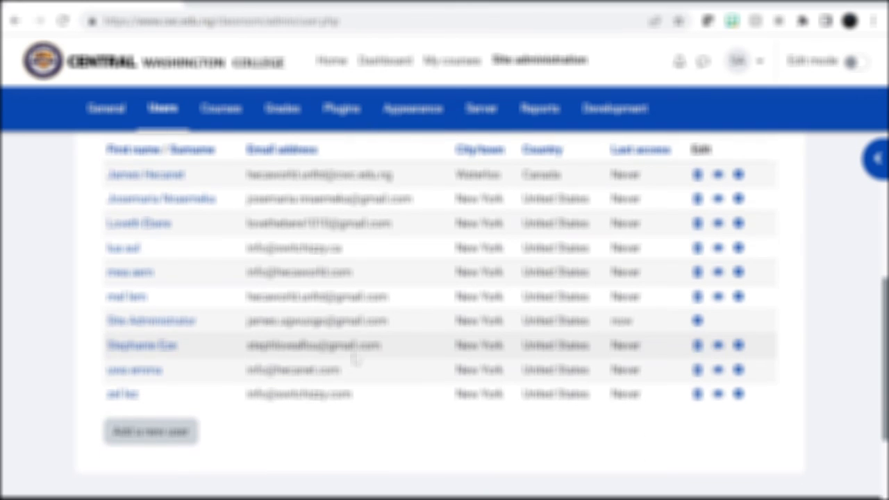
{"action": "scroll", "coordinate": [355, 359], "scroll_direction": "up", "scroll_amount": 5}
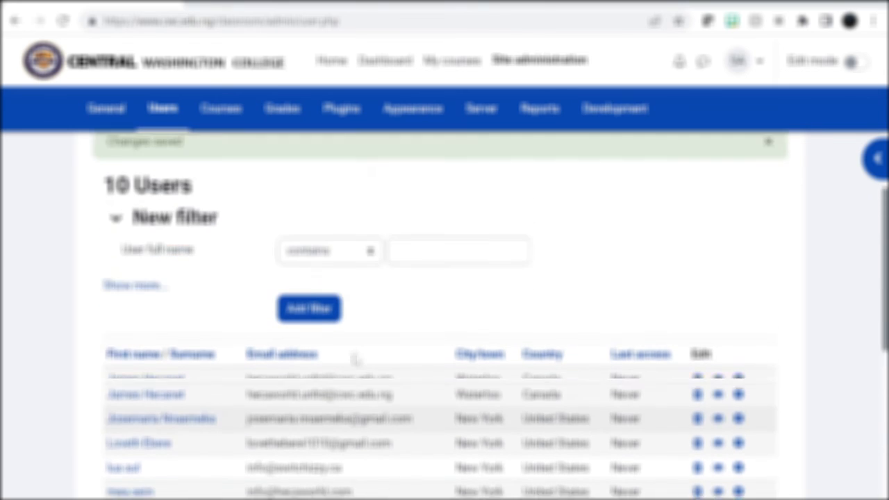